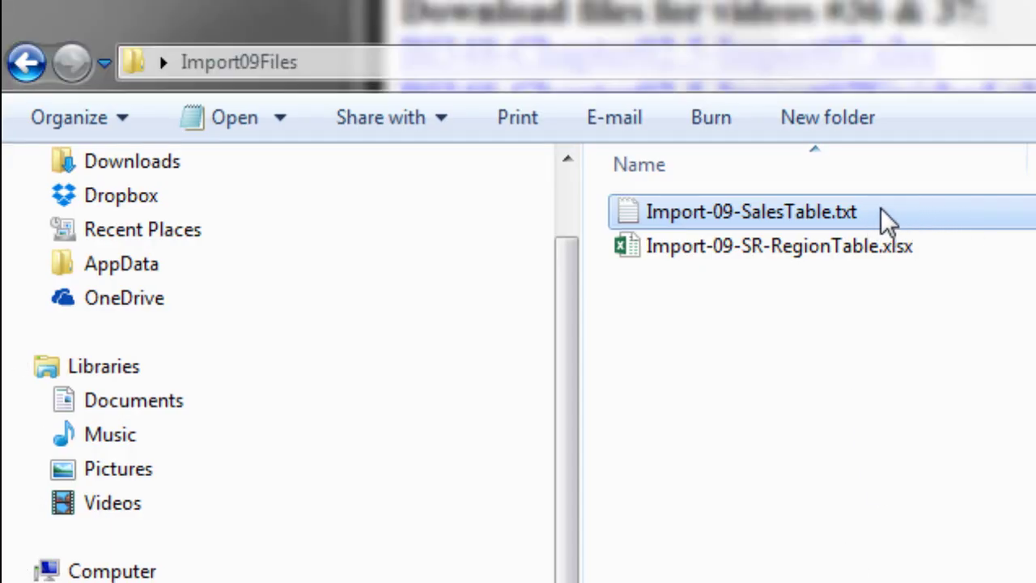
- View Import-09-SalesTable.txt in Notepad, close it, then open Import-09-SR-RegionTable.xlsx in Excel
{"action": "double_click", "coordinate": [883, 213]}
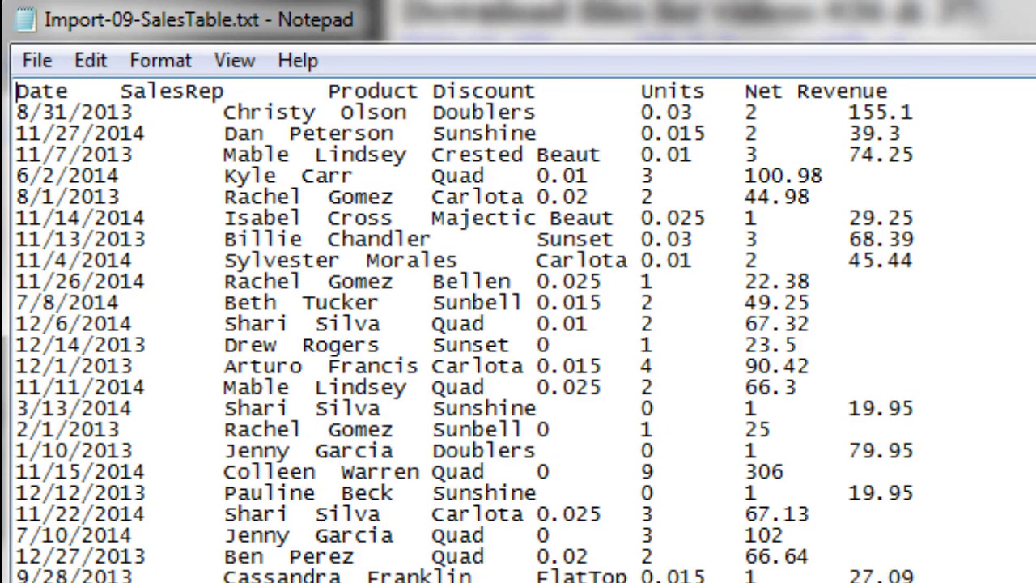
{"action": "key", "text": "alt+F4"}
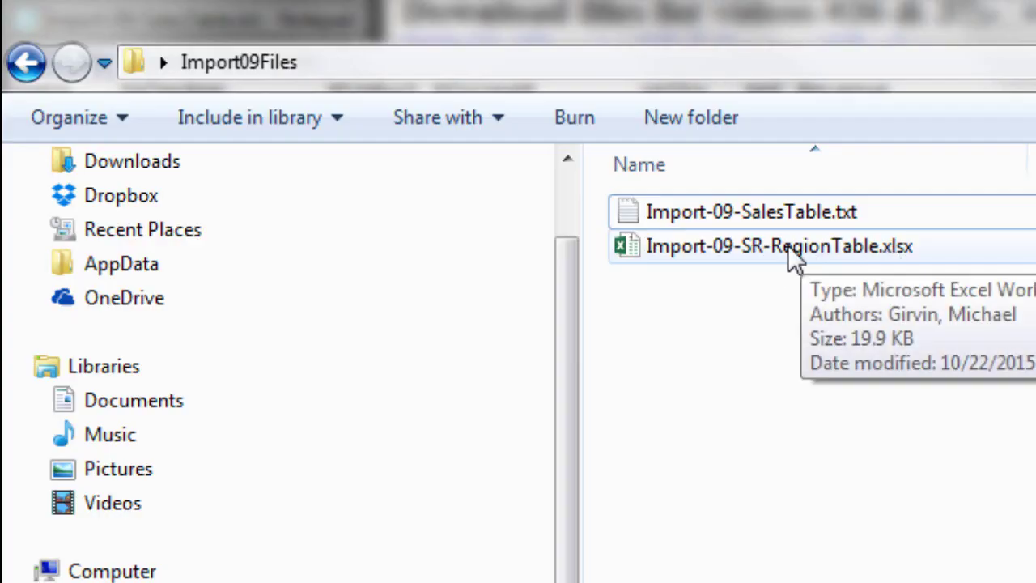
{"action": "double_click", "coordinate": [788, 244]}
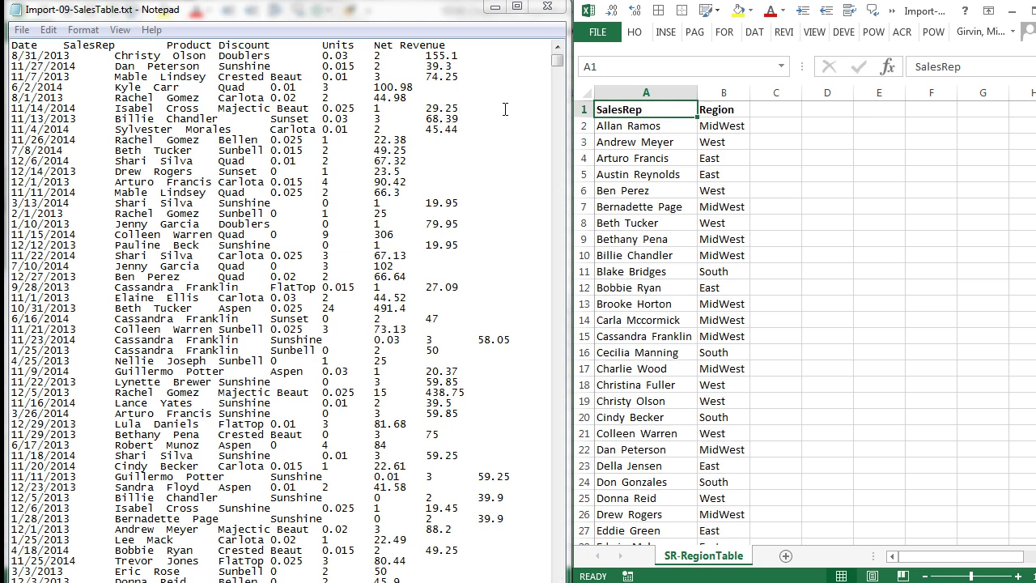
{"action": "left_click", "coordinate": [617, 131]}
{"action": "key", "text": "ctrl+Down"}
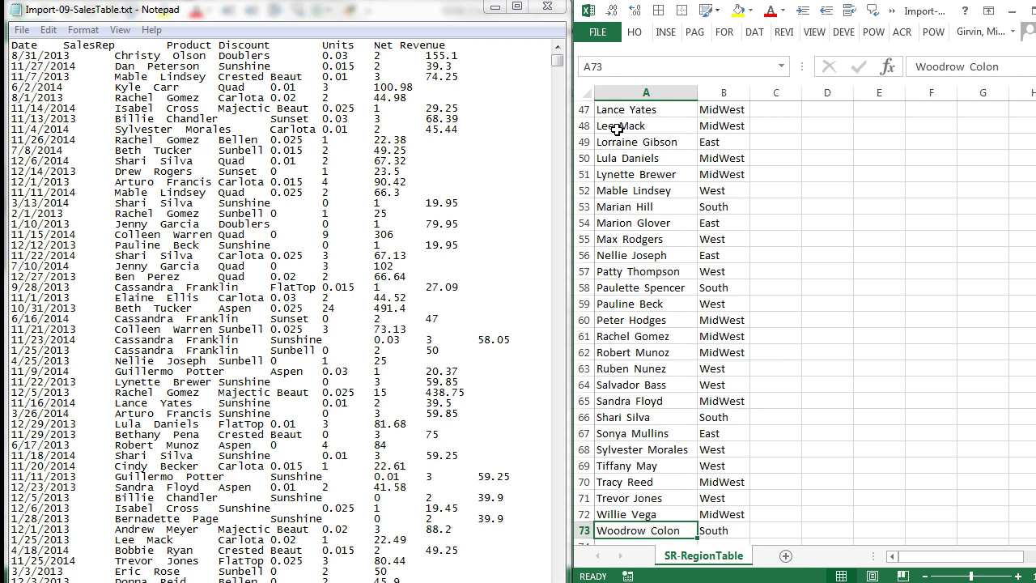
{"action": "key", "text": "ctrl+Up"}
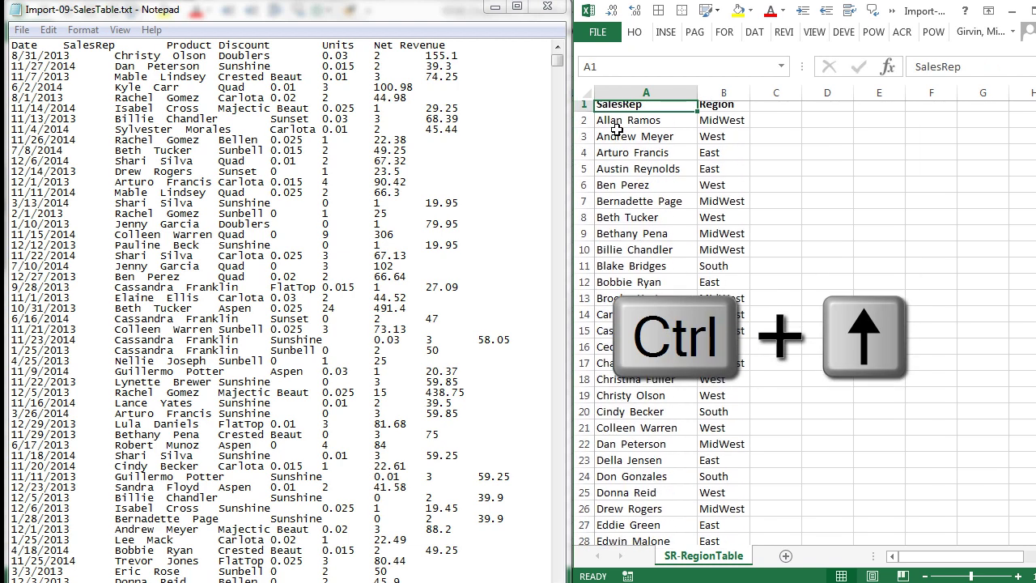
{"action": "left_click_drag", "start_coordinate": [617, 127], "coordinate": [654, 318]}
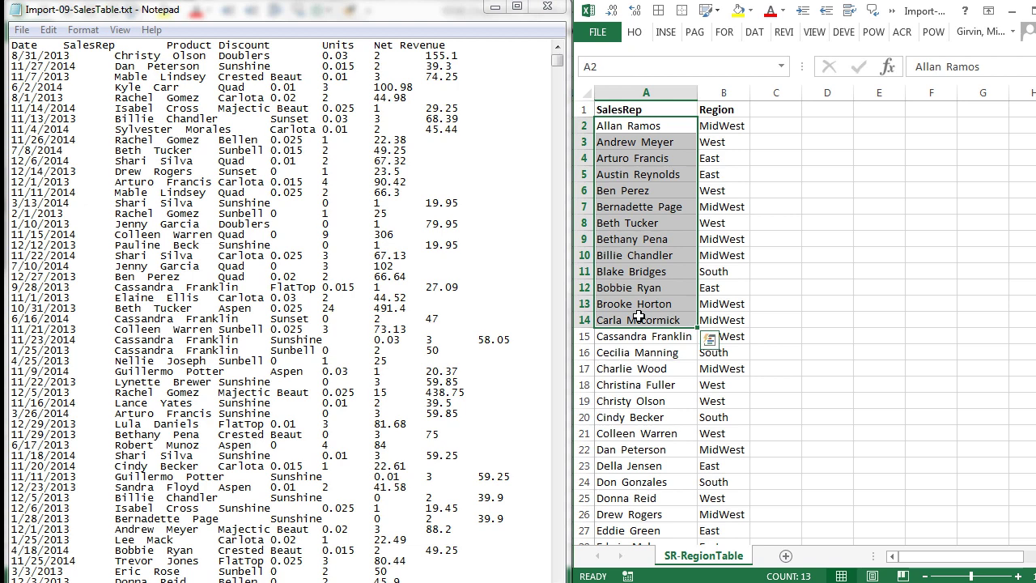
{"action": "left_click", "coordinate": [641, 133]}
{"action": "left_click", "coordinate": [636, 144]}
{"action": "left_click", "coordinate": [638, 158]}
{"action": "left_click", "coordinate": [634, 175]}
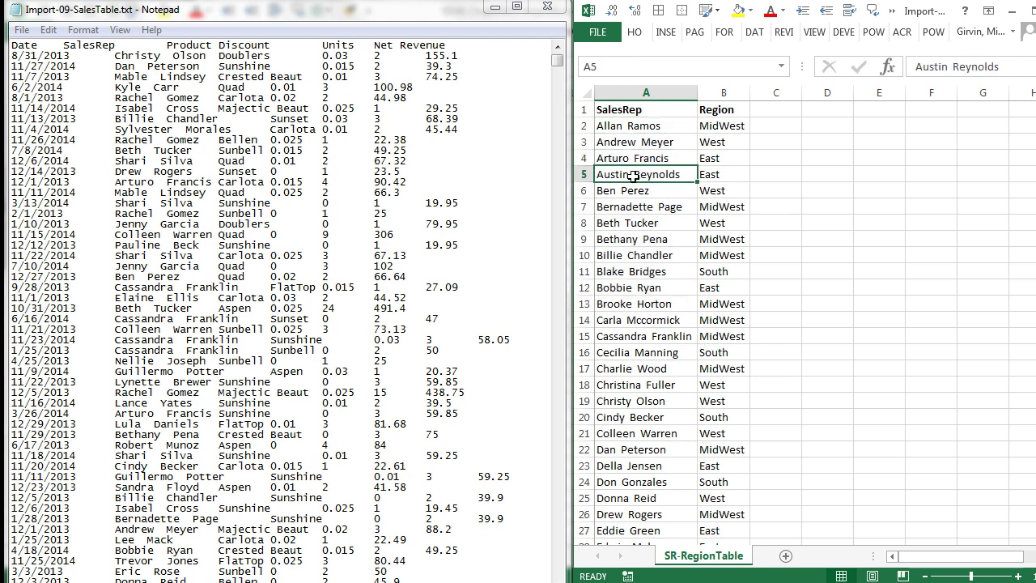
{"action": "left_click", "coordinate": [720, 168]}
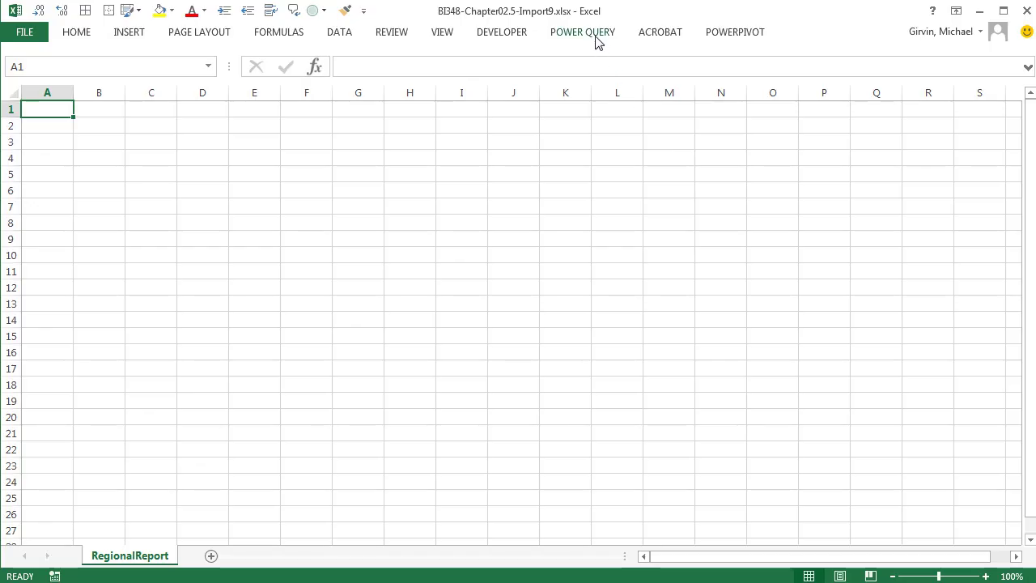
- Import Import-09-SalesTable.txt from text as a new Power Query query
{"action": "left_click", "coordinate": [595, 36]}
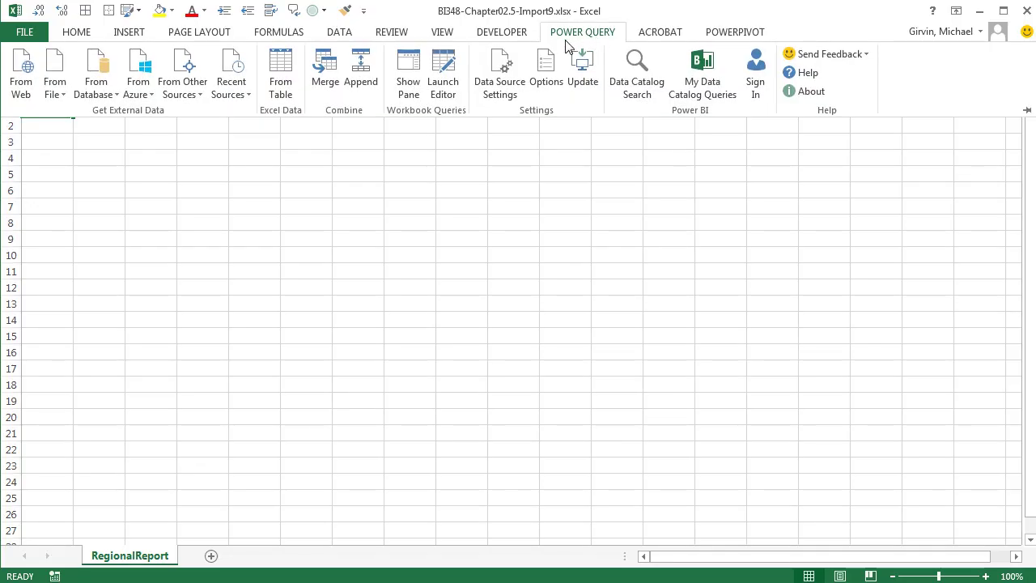
{"action": "left_click", "coordinate": [53, 81]}
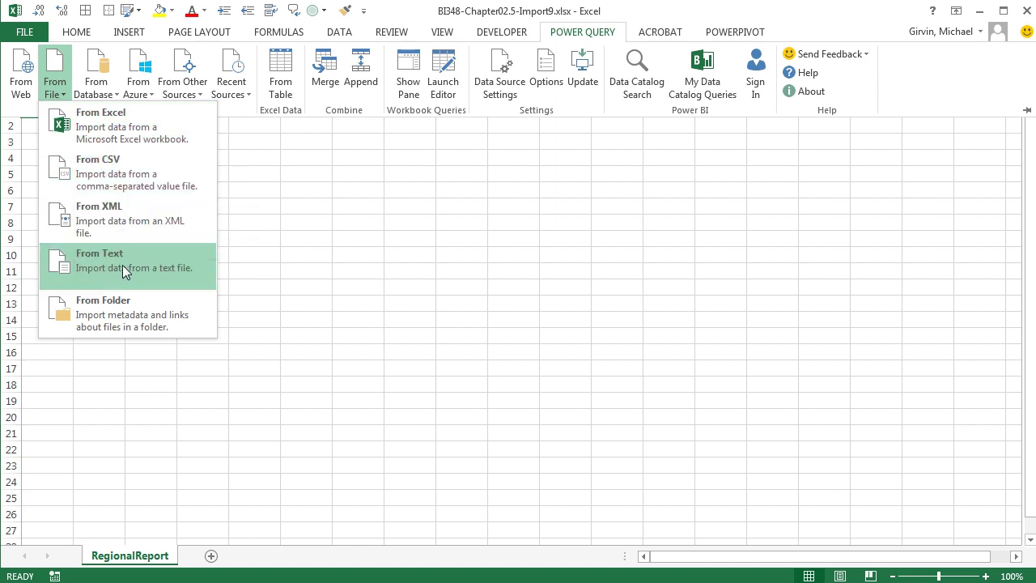
{"action": "left_click", "coordinate": [122, 264]}
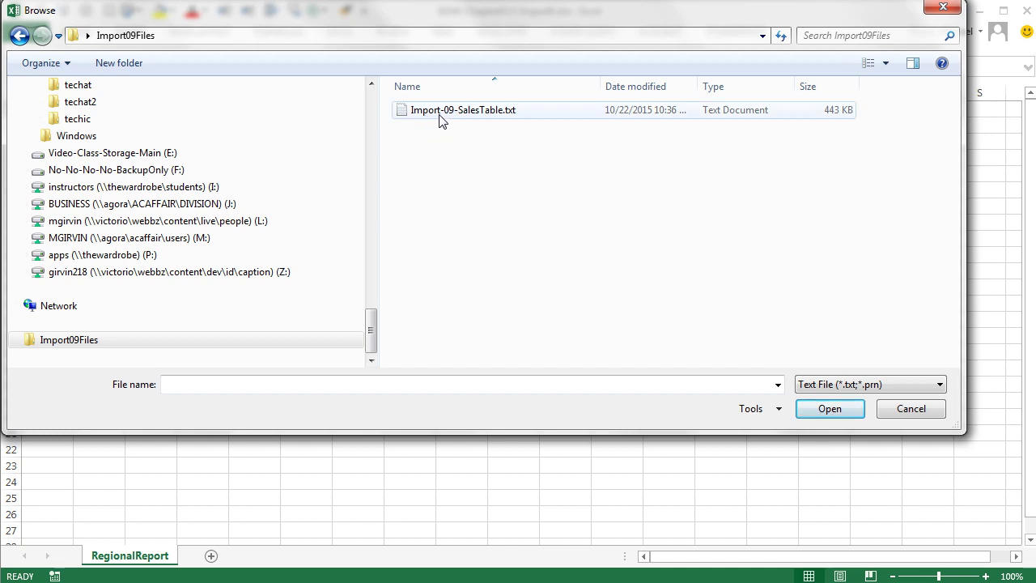
{"action": "double_click", "coordinate": [485, 114]}
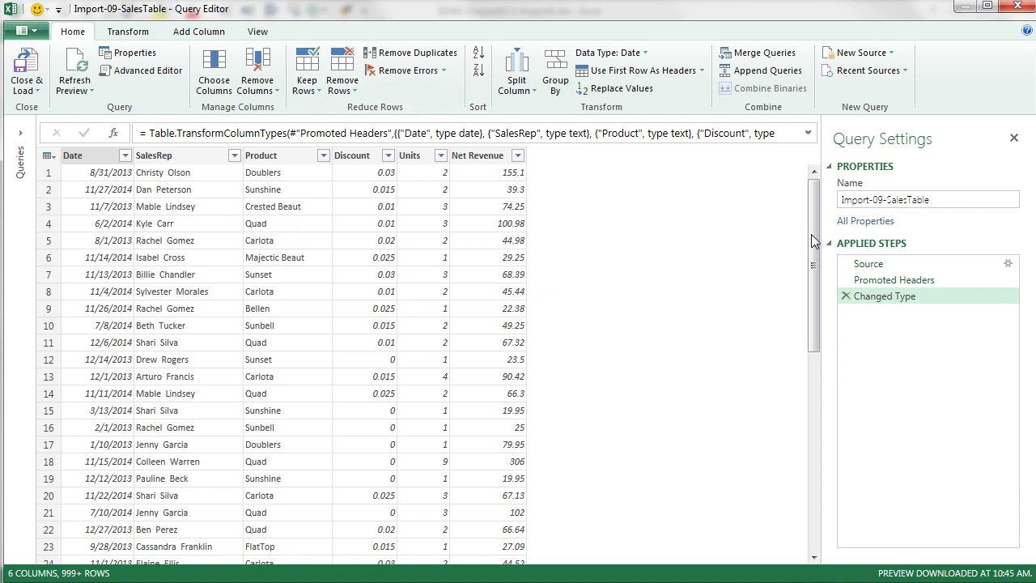
- Review the promoted-headers and changed-type steps, checking the Net Revenue, Units, Discount and Date data types
{"action": "left_click", "coordinate": [881, 284]}
{"action": "left_click", "coordinate": [882, 298]}
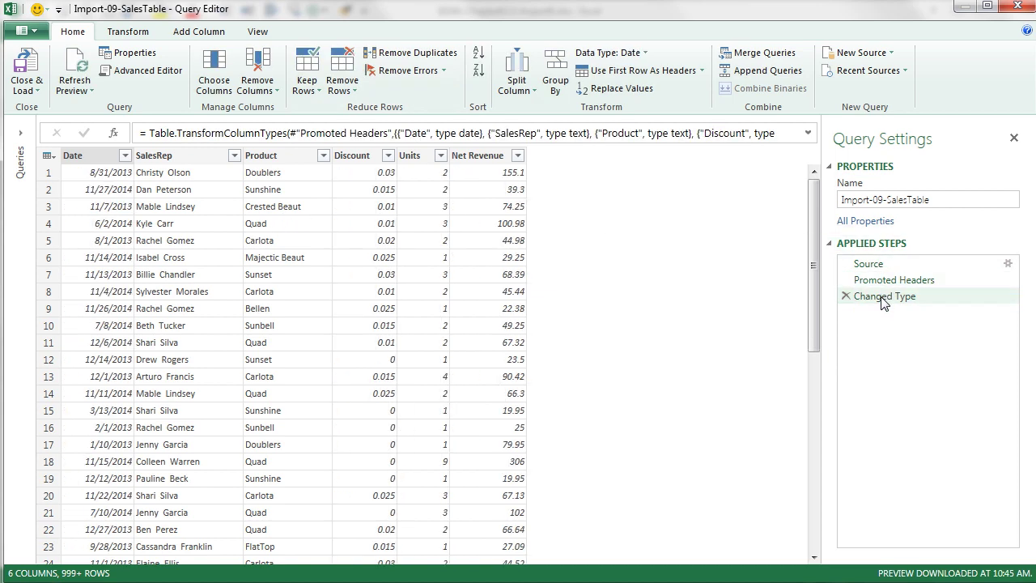
{"action": "left_click", "coordinate": [486, 161]}
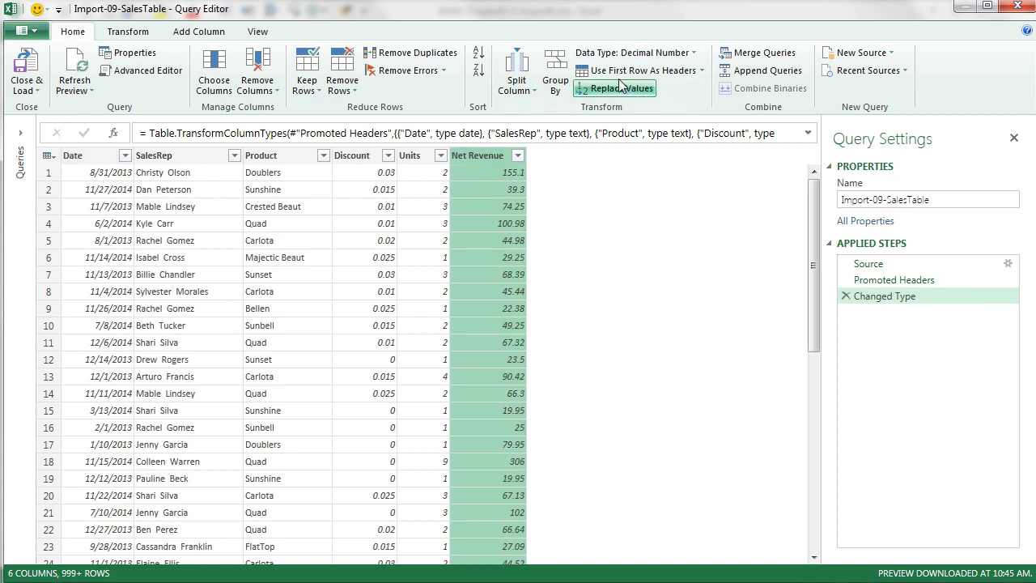
{"action": "left_click", "coordinate": [415, 158]}
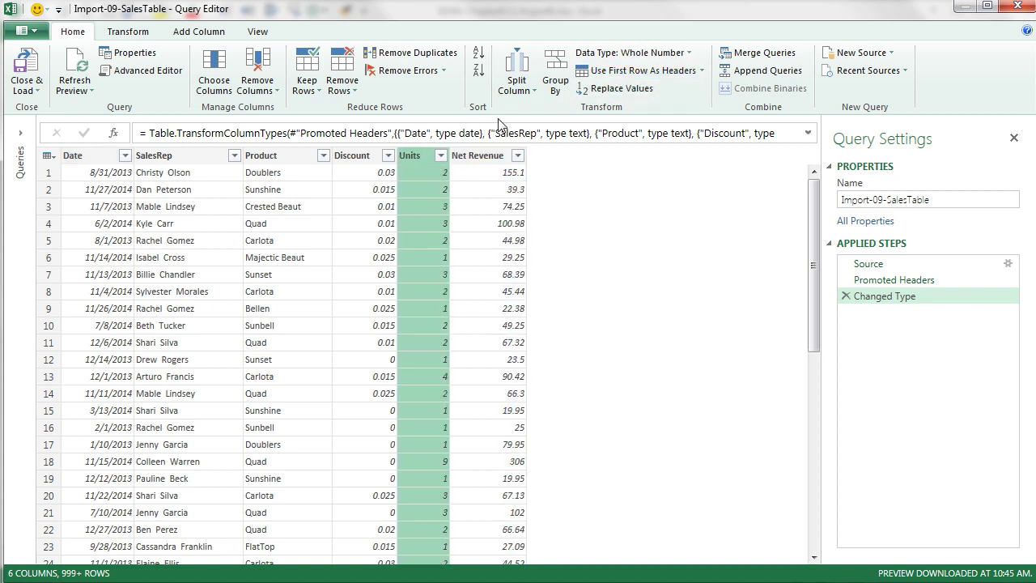
{"action": "left_click", "coordinate": [357, 158]}
{"action": "left_click", "coordinate": [84, 158]}
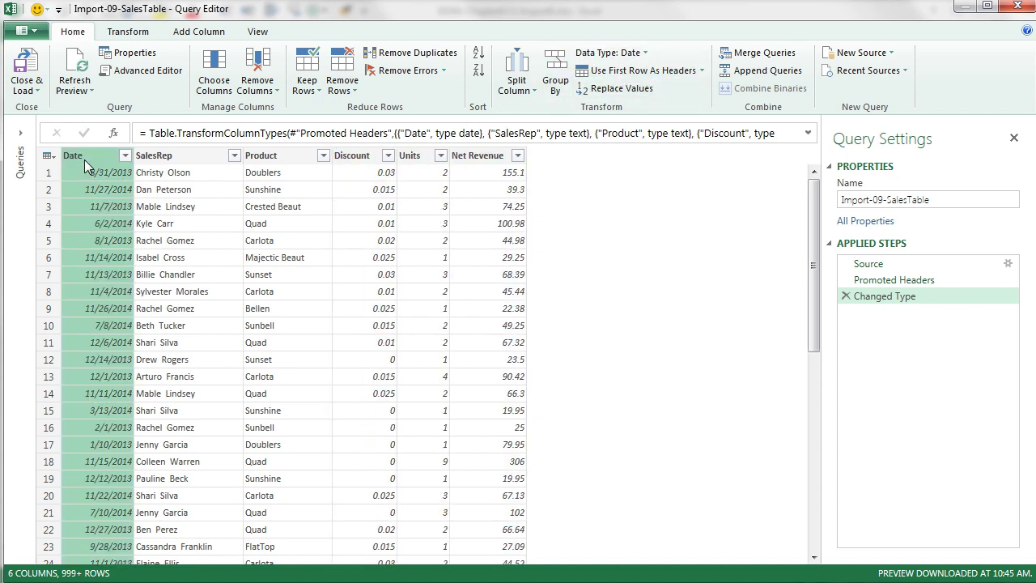
- Load the sales query as a connection only, added to the Data Model
{"action": "left_click", "coordinate": [43, 91]}
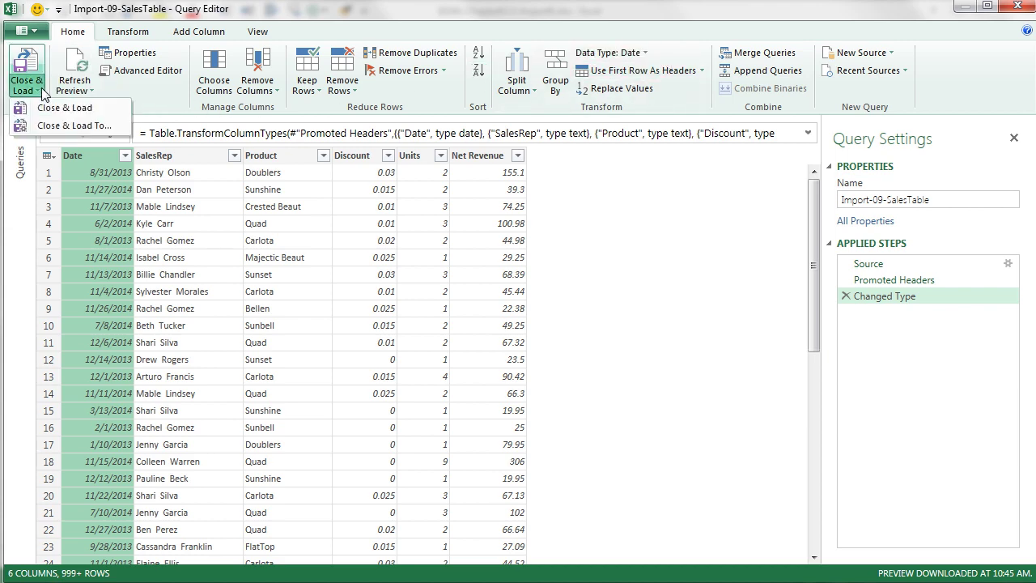
{"action": "left_click", "coordinate": [53, 134]}
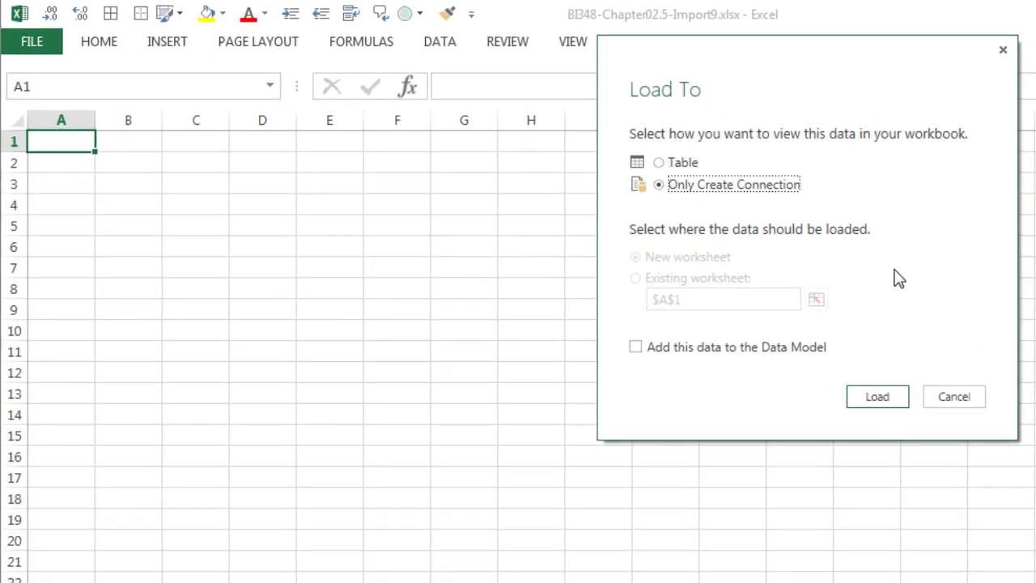
{"action": "left_click", "coordinate": [635, 346]}
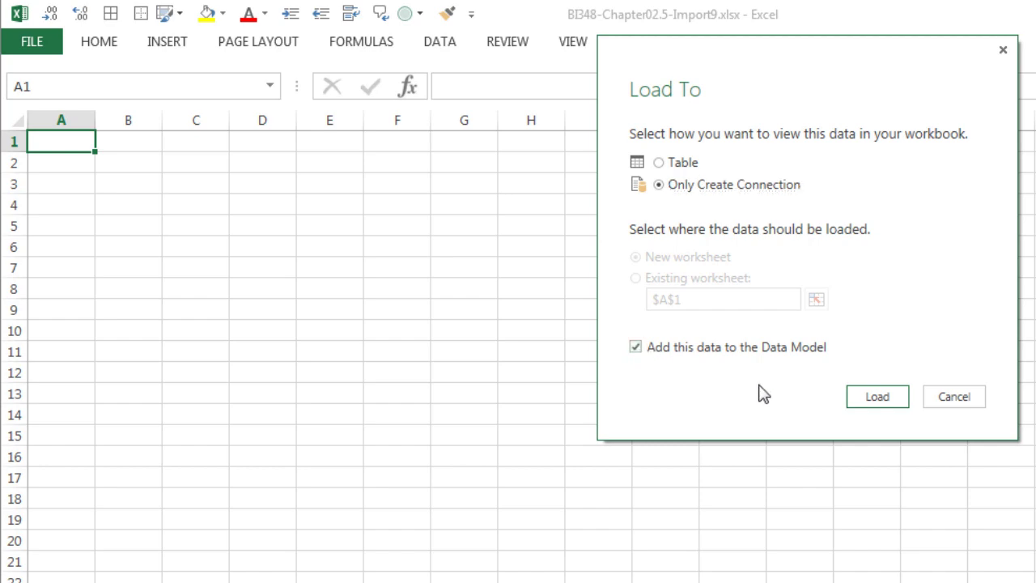
{"action": "left_click", "coordinate": [872, 399]}
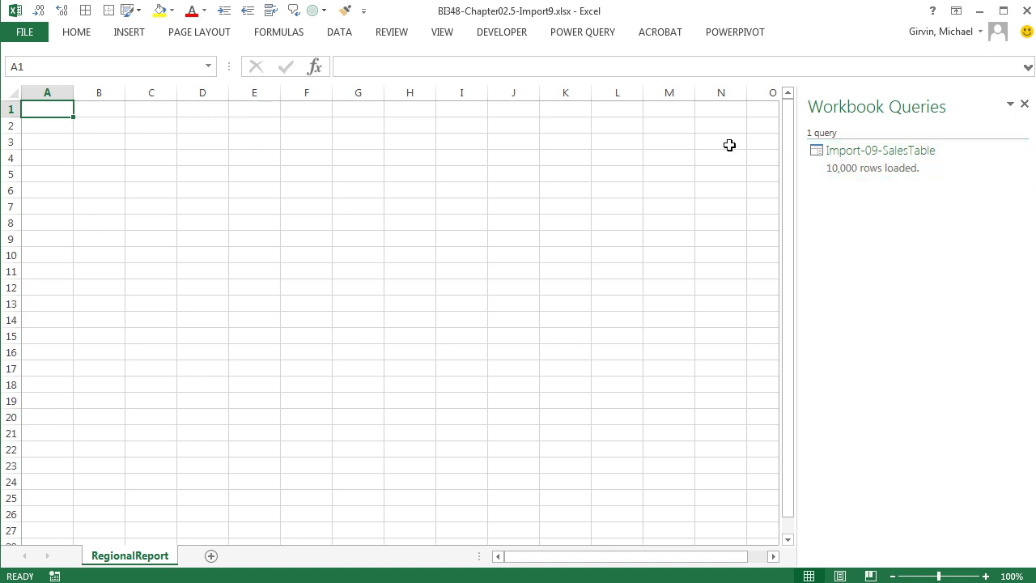
- Import SR-RegionTable from Import-09-SR-RegionTable.xlsx and open it in the Query Editor
{"action": "left_click", "coordinate": [571, 34]}
{"action": "left_click", "coordinate": [55, 91]}
{"action": "left_click", "coordinate": [74, 124]}
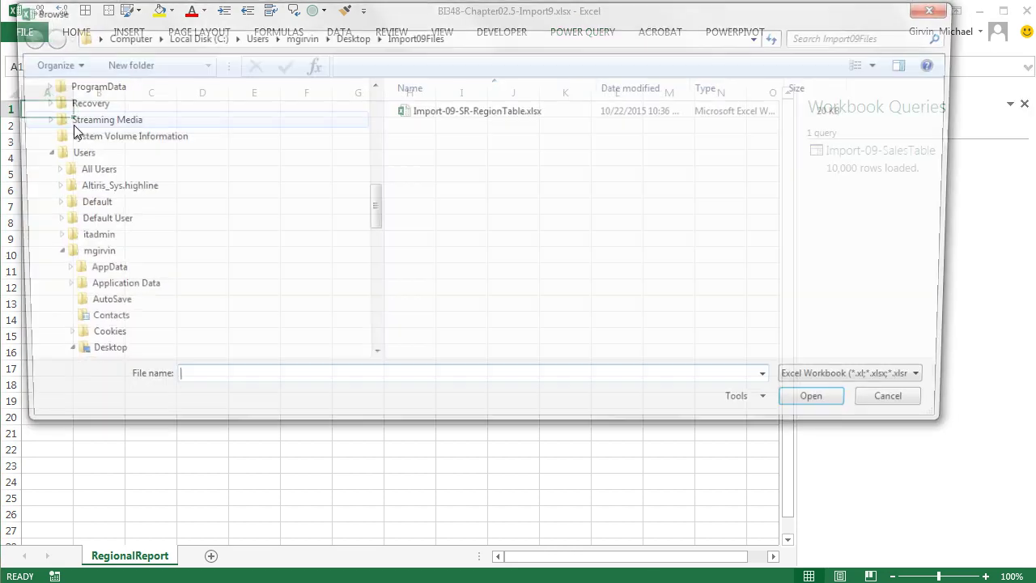
{"action": "double_click", "coordinate": [458, 111]}
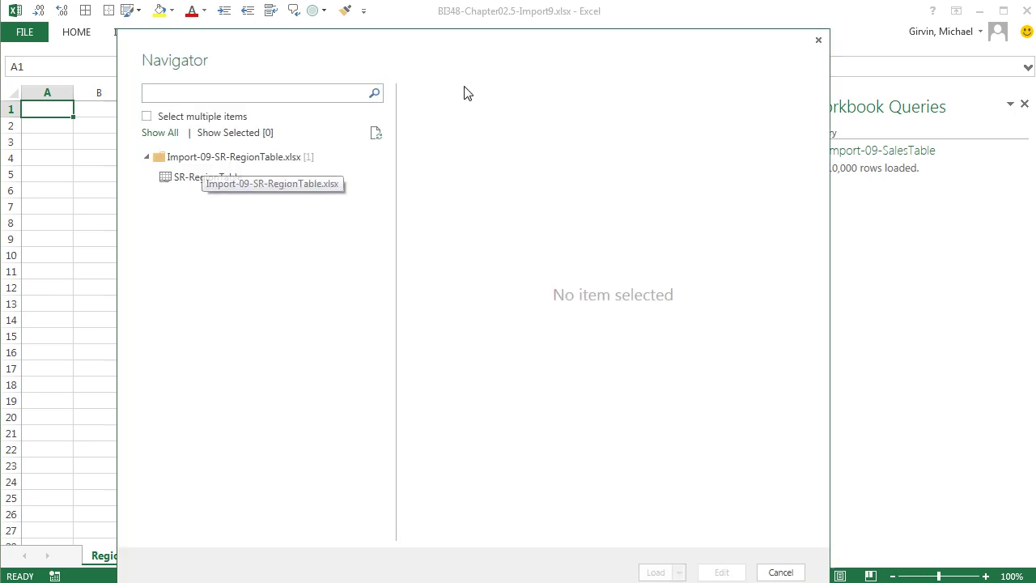
{"action": "left_click", "coordinate": [200, 185]}
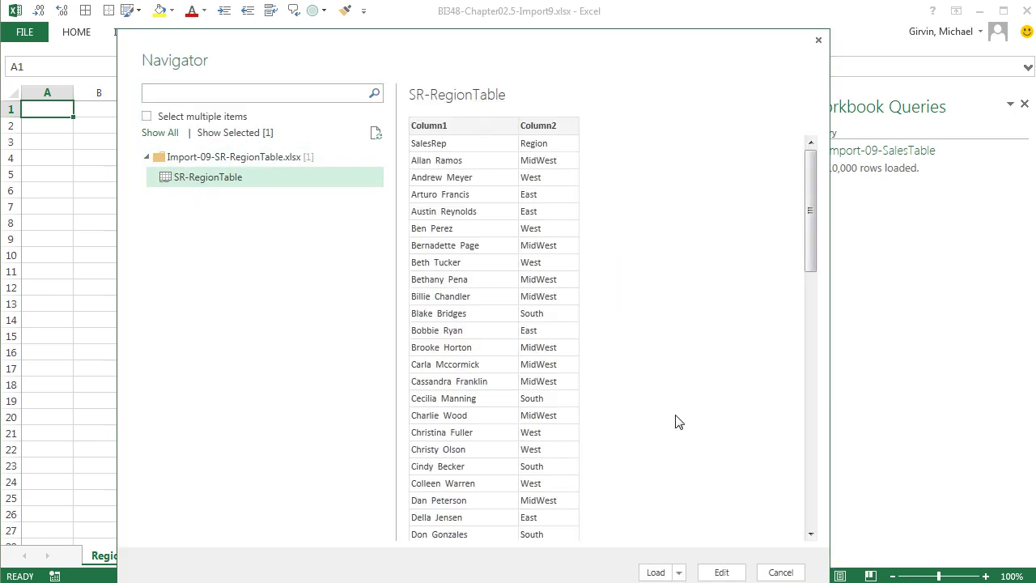
{"action": "left_click", "coordinate": [723, 572]}
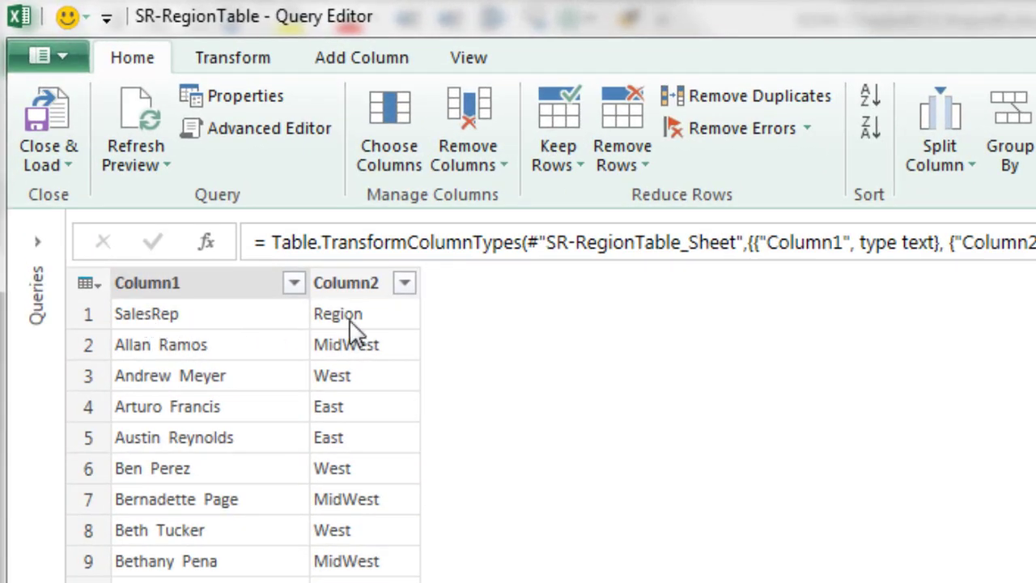
- Promote the first row to headers and select the SalesRep and Region columns
{"action": "left_click", "coordinate": [89, 284]}
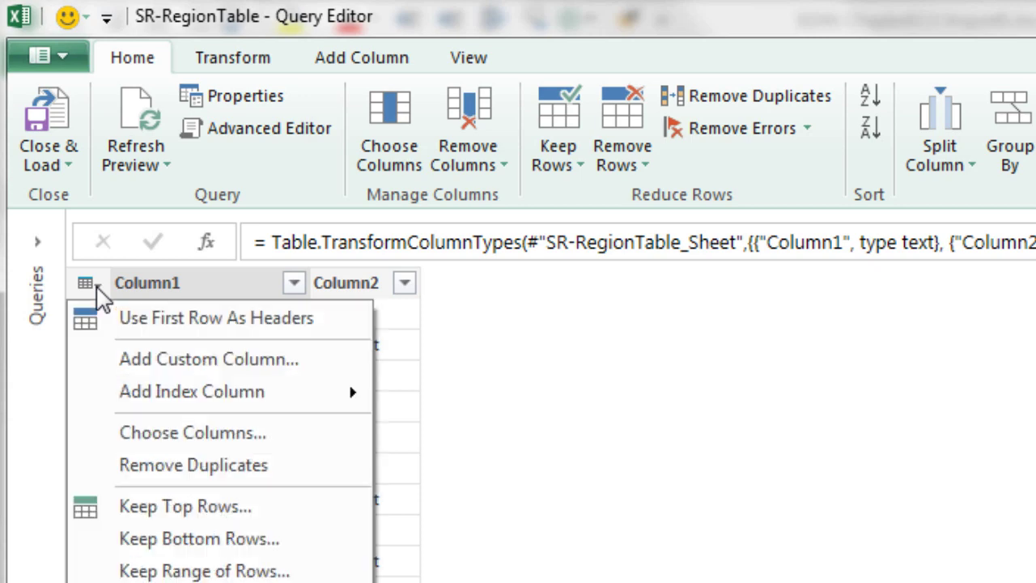
{"action": "left_click", "coordinate": [121, 320]}
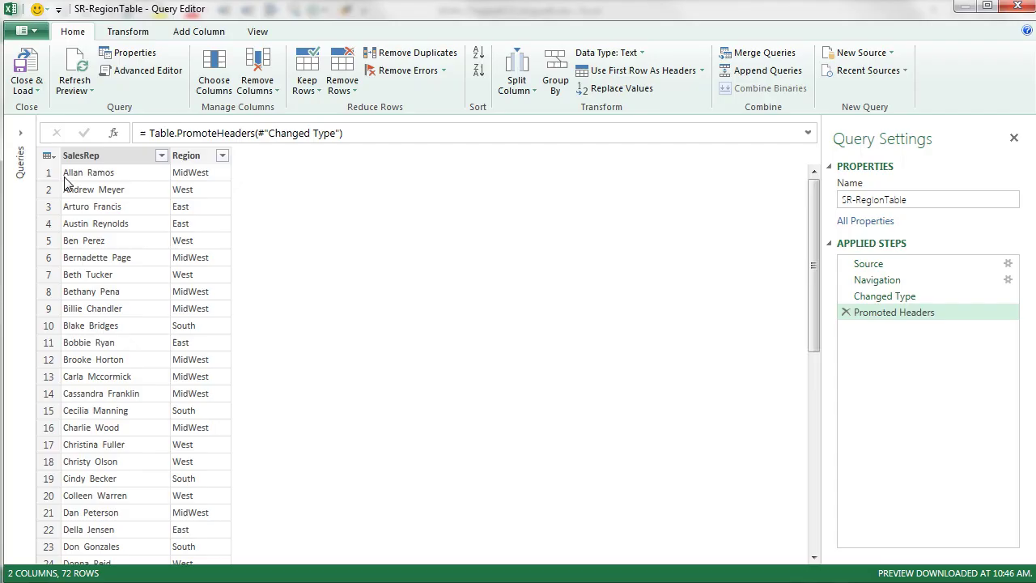
{"action": "left_click", "coordinate": [167, 300]}
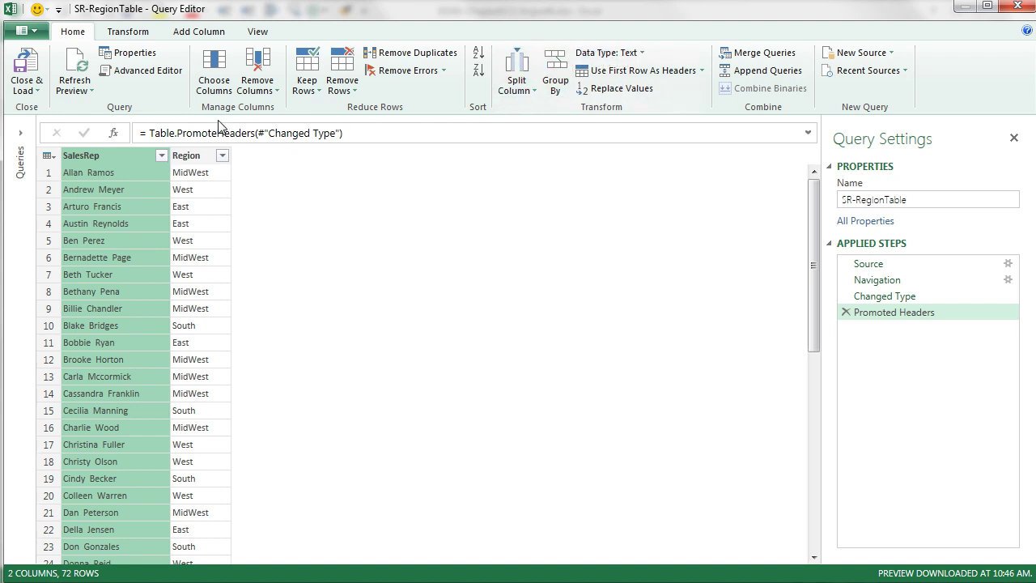
{"action": "left_click", "coordinate": [184, 165]}
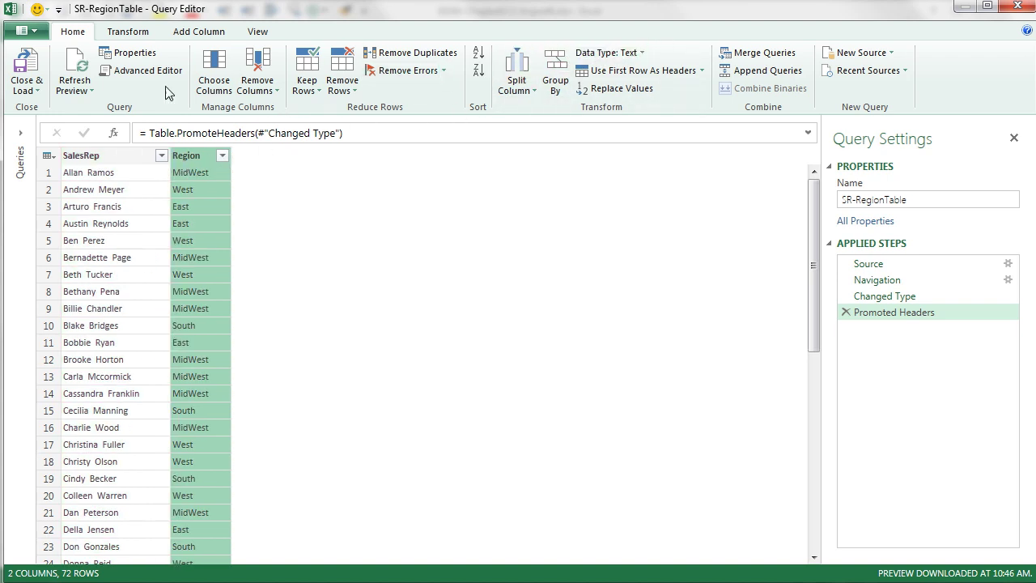
- Load the SR-RegionTable query as a connection only, added to the Data Model
{"action": "left_click", "coordinate": [38, 87]}
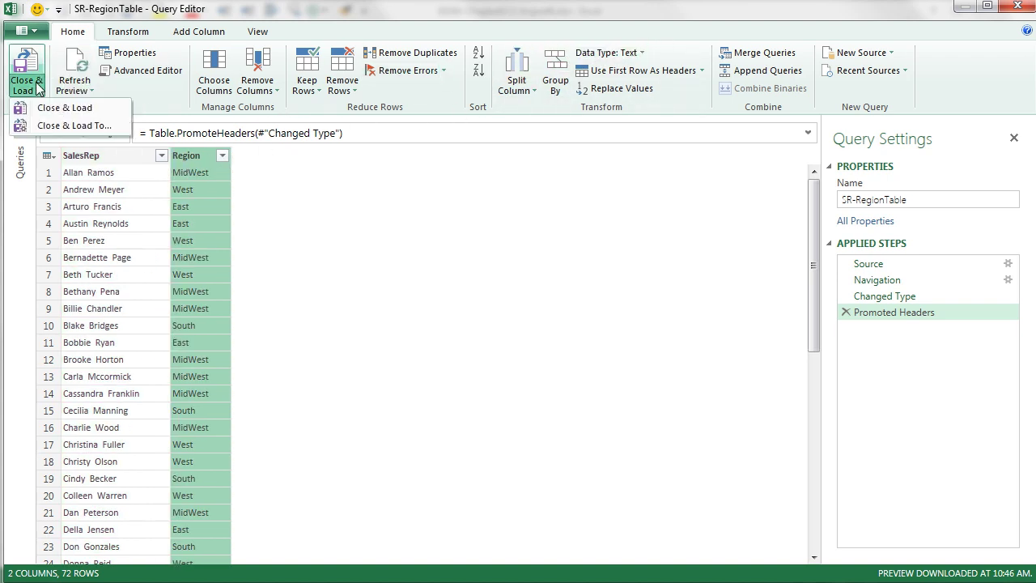
{"action": "left_click", "coordinate": [49, 127]}
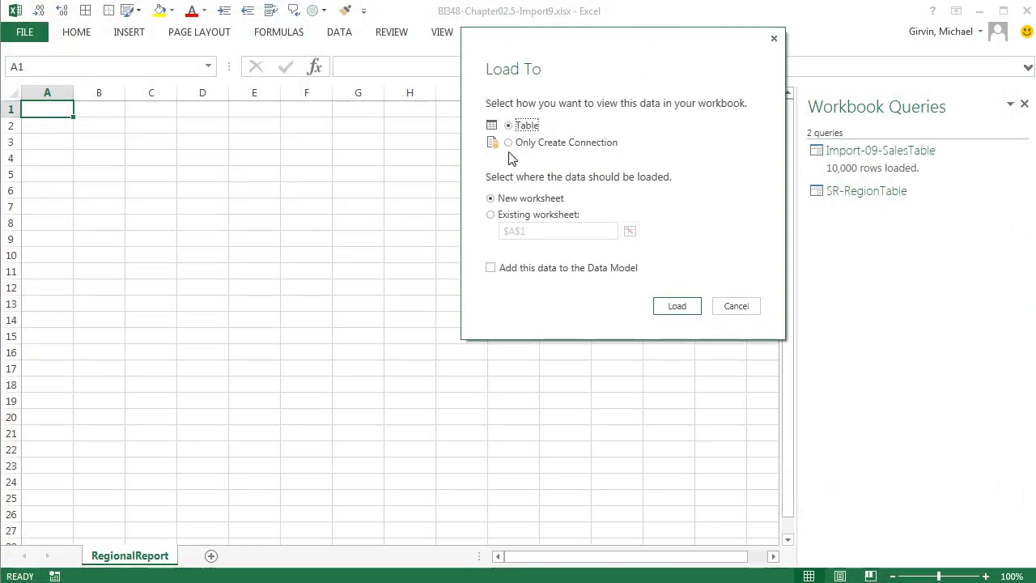
{"action": "left_click", "coordinate": [508, 149]}
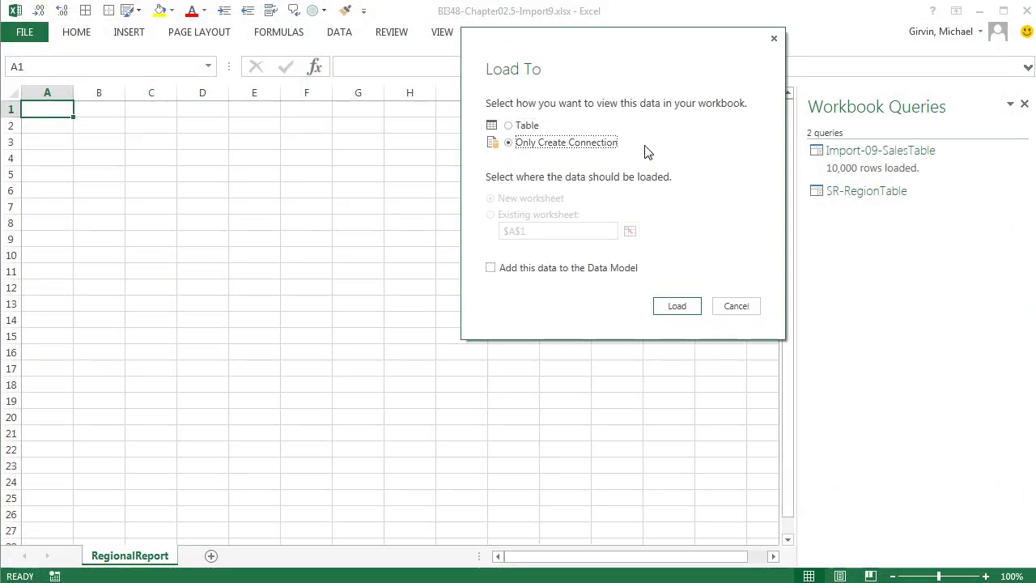
{"action": "left_click", "coordinate": [490, 268]}
{"action": "left_click", "coordinate": [675, 307]}
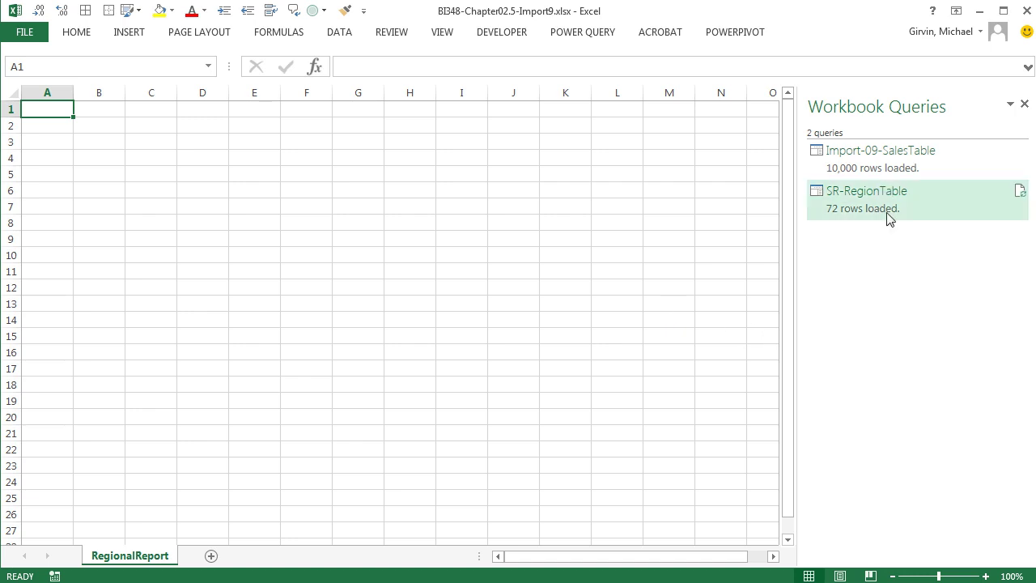
- Close the Workbook Queries pane and start a new PivotTable at cell G5 (Alt+N+V)
{"action": "left_click", "coordinate": [1030, 104]}
{"action": "left_click", "coordinate": [365, 167]}
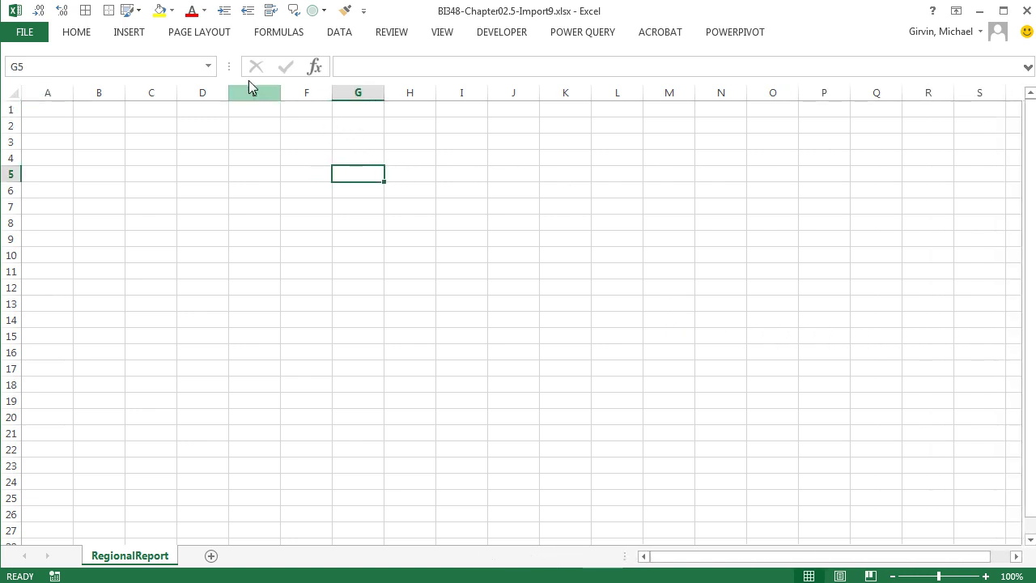
{"action": "left_click", "coordinate": [131, 36]}
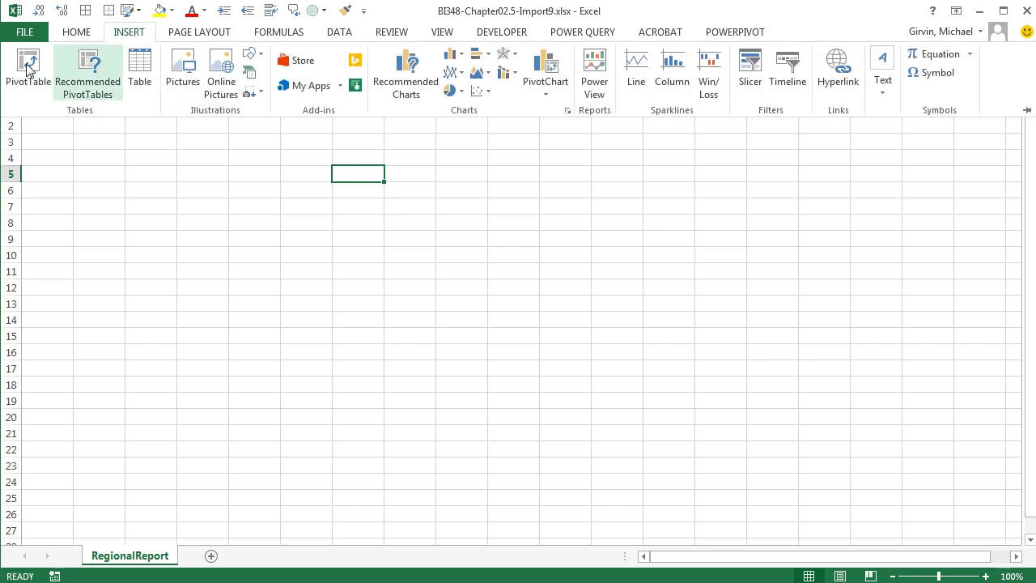
{"action": "key", "text": "Escape"}
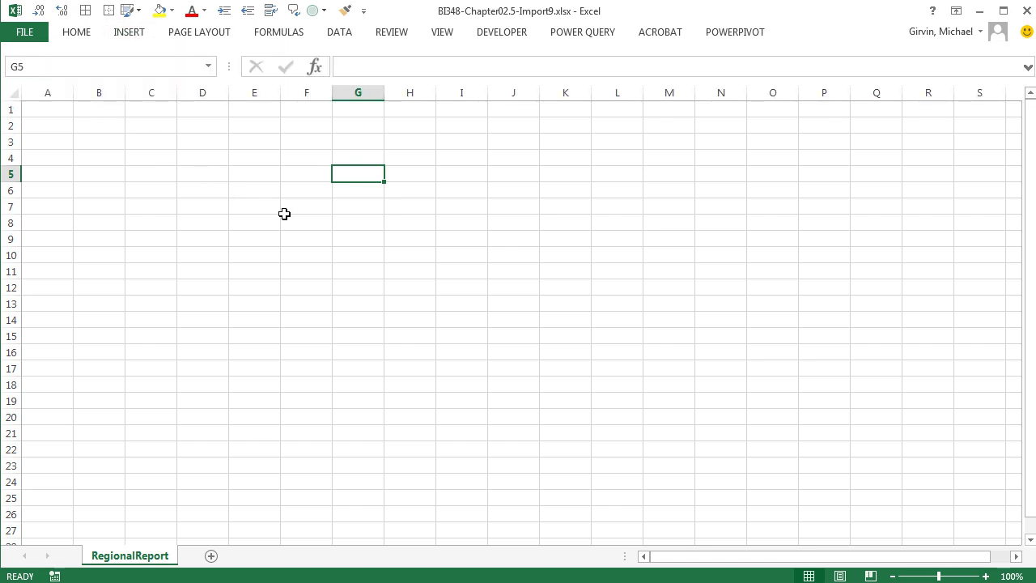
{"action": "key", "text": "alt"}
{"action": "key", "text": "n"}
{"action": "key", "text": "v"}
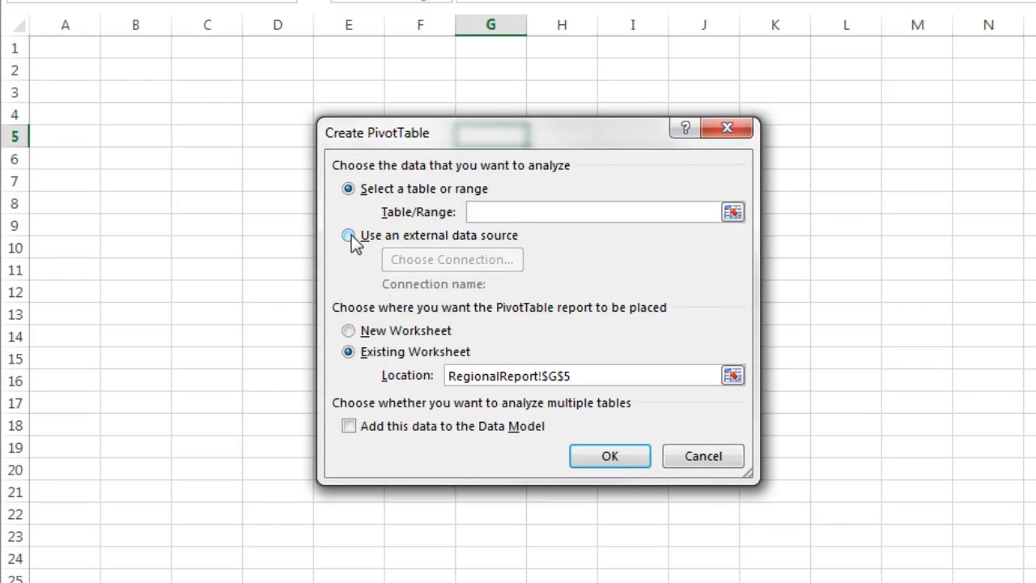
- Choose the Tables in Workbook Data Model connection as the PivotTable's external data source
{"action": "left_click", "coordinate": [256, 247]}
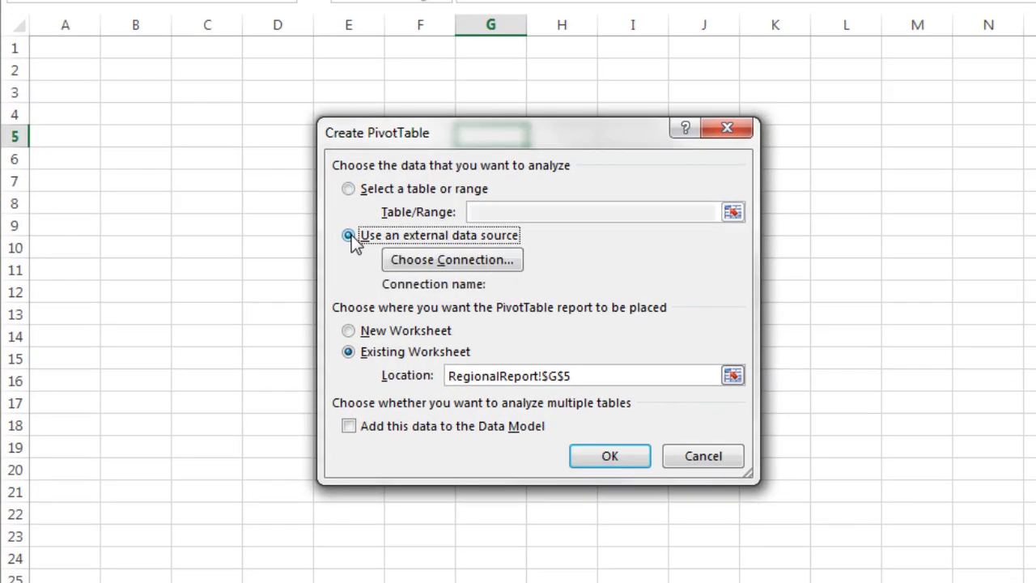
{"action": "left_click", "coordinate": [455, 261]}
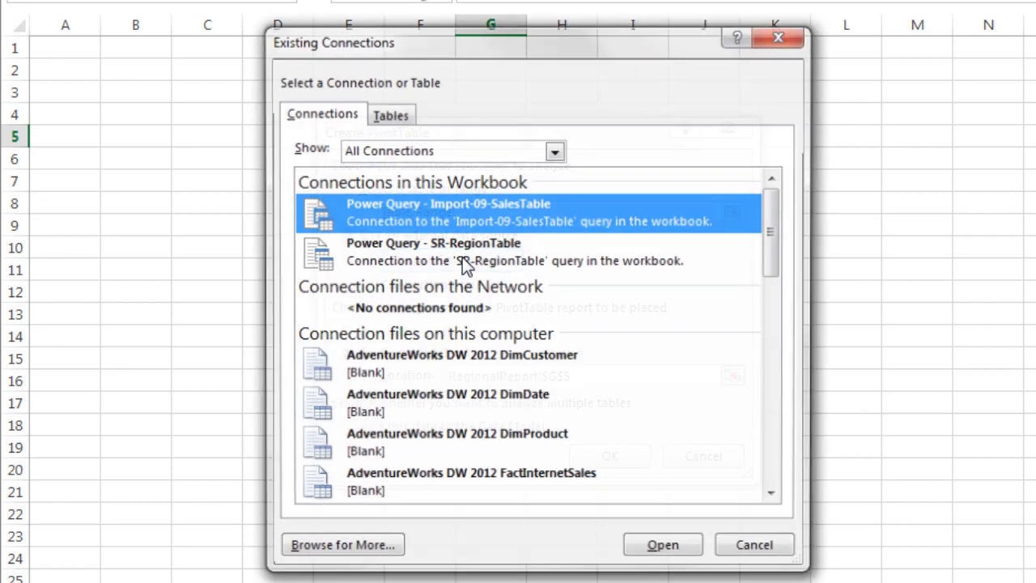
{"action": "left_click", "coordinate": [393, 115]}
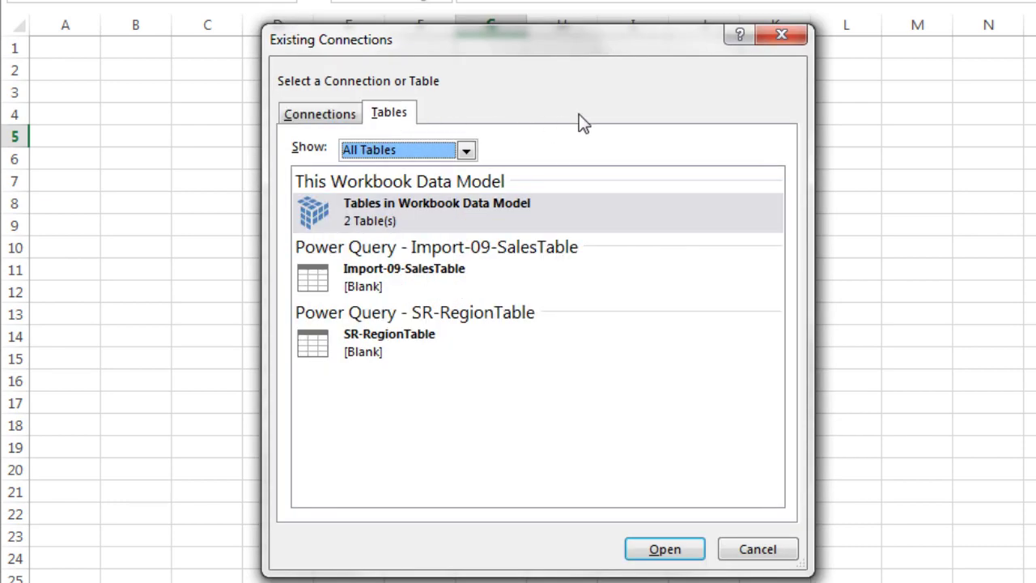
{"action": "left_click", "coordinate": [540, 209]}
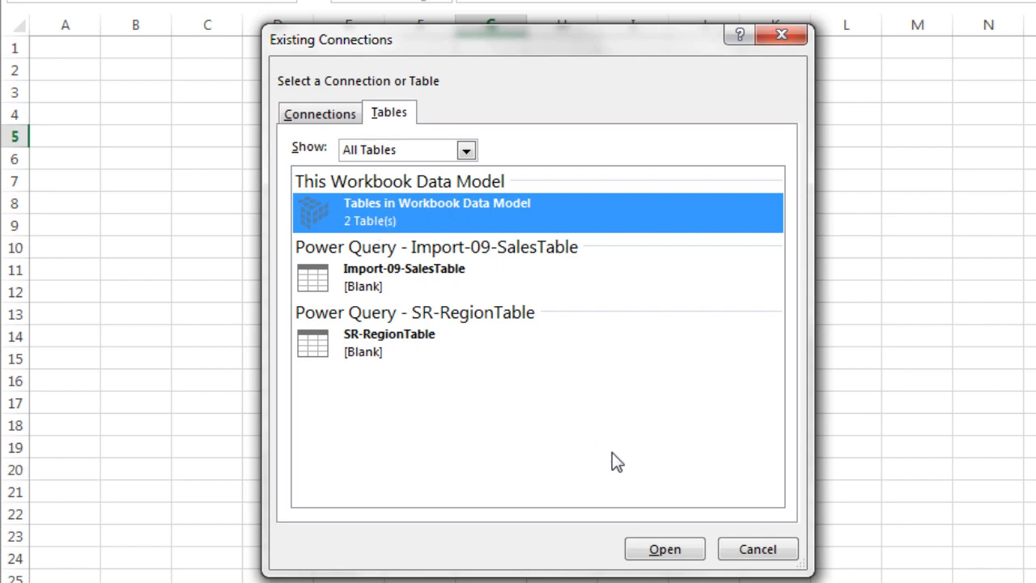
{"action": "left_click", "coordinate": [659, 549]}
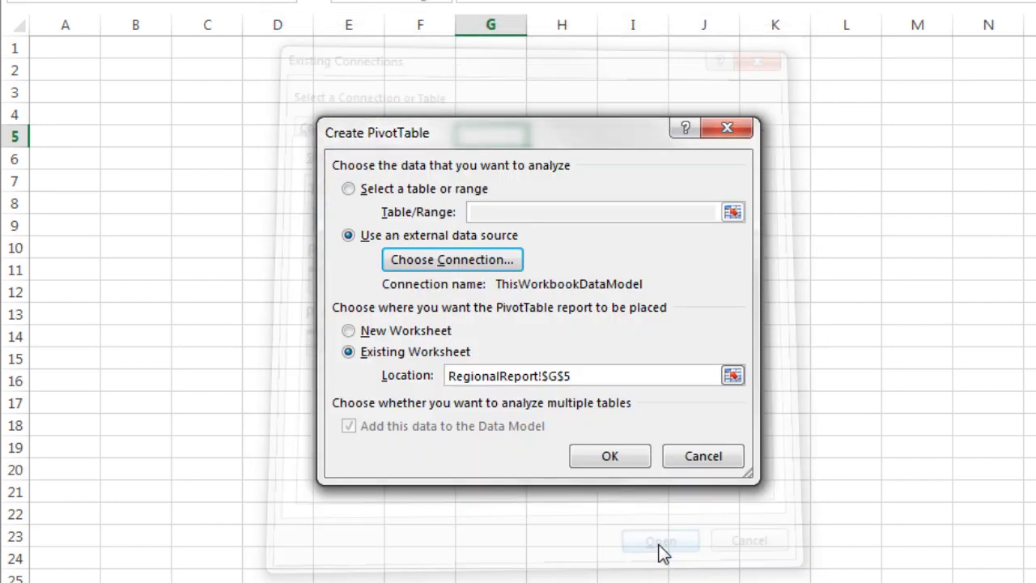
- Create the PivotTable with SR-RegionTable Region in Rows and Import-09-SalesTable Net Revenue summed in Values
{"action": "left_click", "coordinate": [613, 458]}
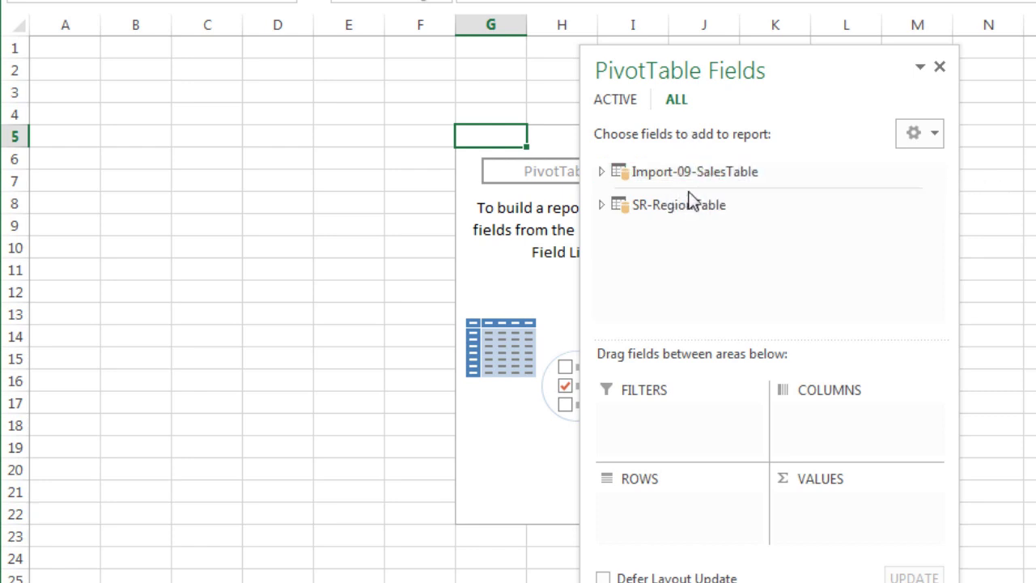
{"action": "left_click", "coordinate": [603, 207]}
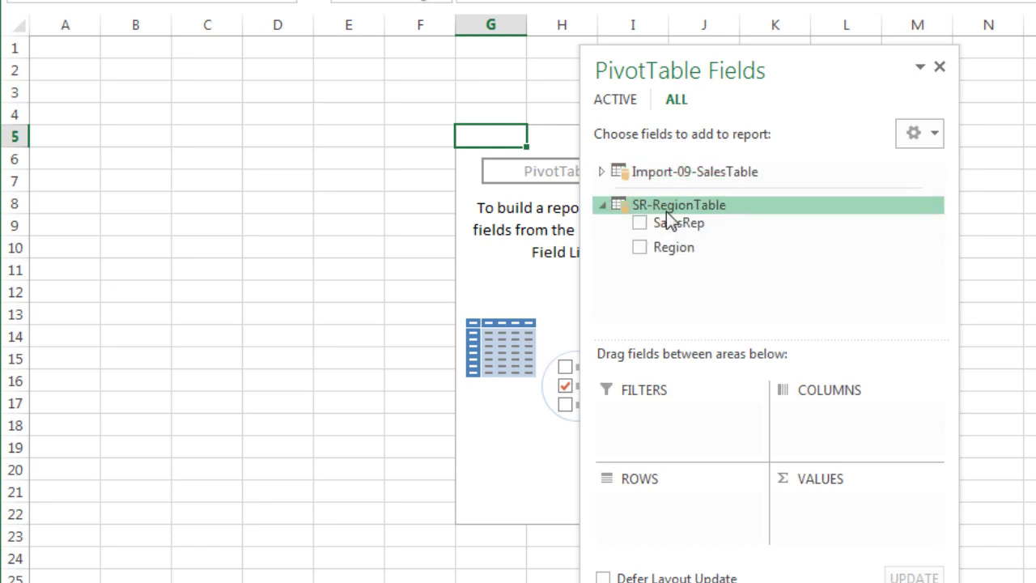
{"action": "left_click_drag", "start_coordinate": [664, 251], "coordinate": [693, 516]}
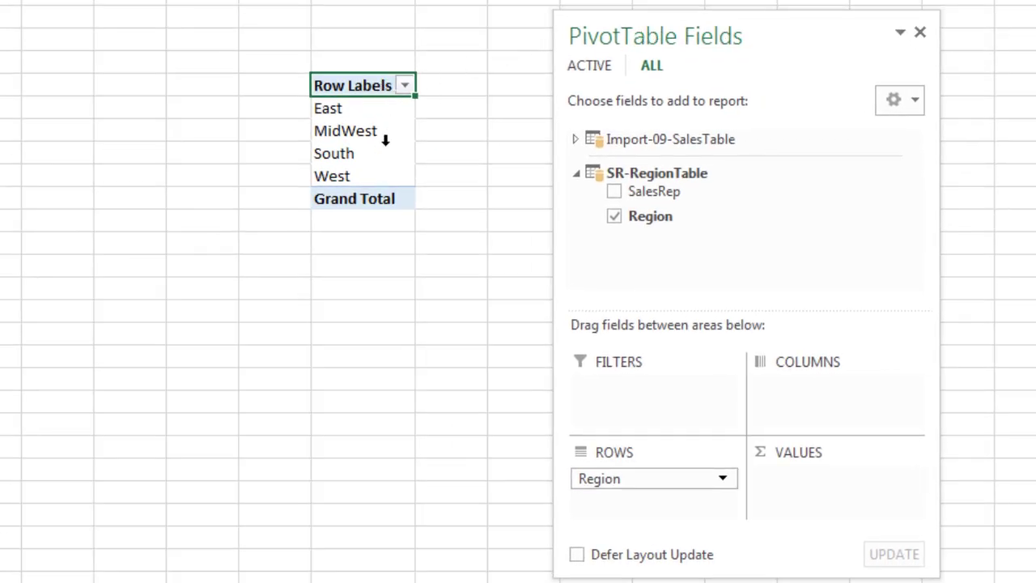
{"action": "left_click", "coordinate": [577, 140]}
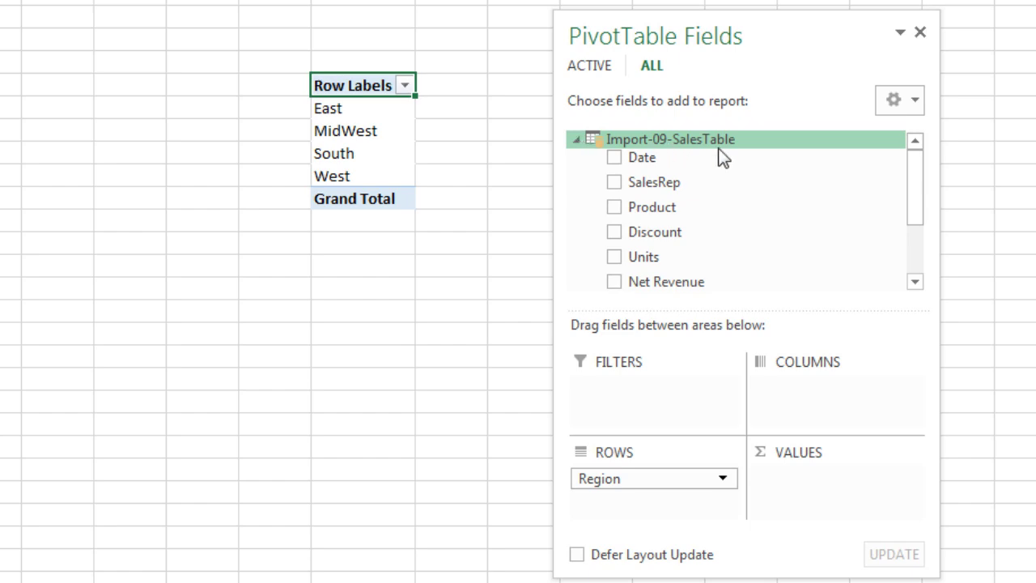
{"action": "left_click_drag", "start_coordinate": [653, 284], "coordinate": [842, 495]}
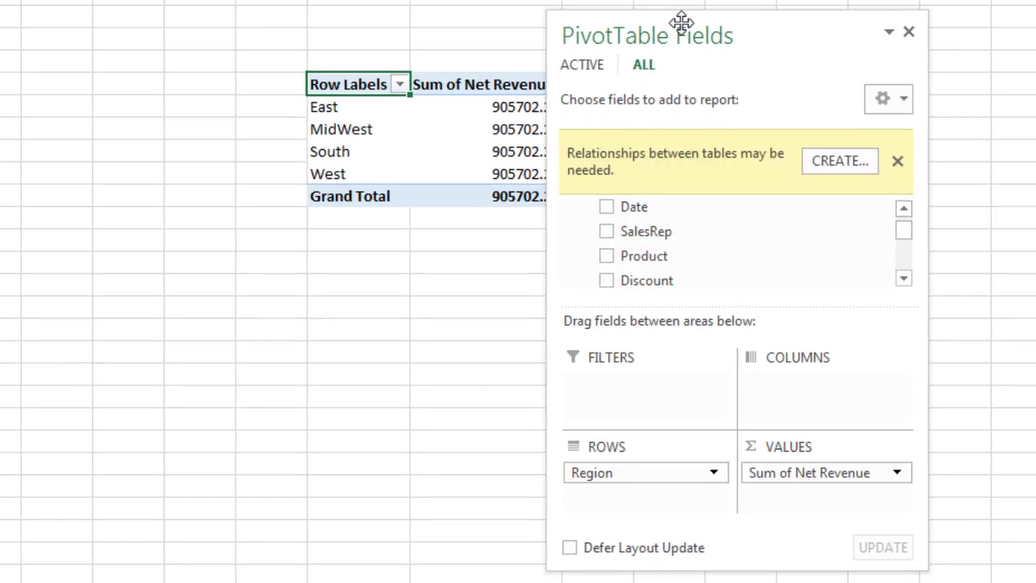
{"action": "left_click_drag", "start_coordinate": [684, 33], "coordinate": [809, 31]}
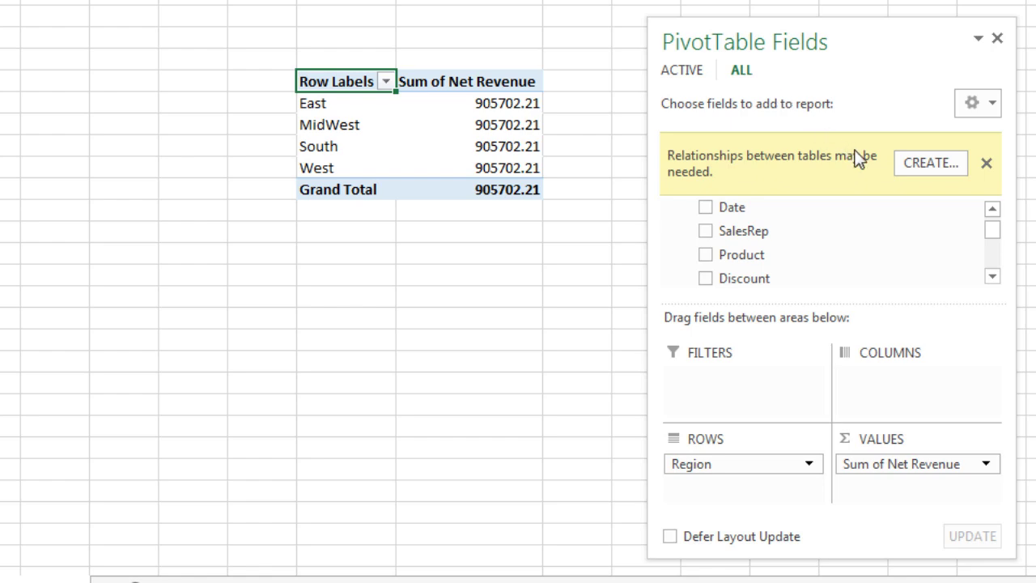
{"action": "left_click", "coordinate": [920, 167]}
- Create a relationship from Import-09-SalesTable SalesRep to SR-RegionTable SalesRep
{"action": "left_click_drag", "start_coordinate": [530, 198], "coordinate": [720, 42]}
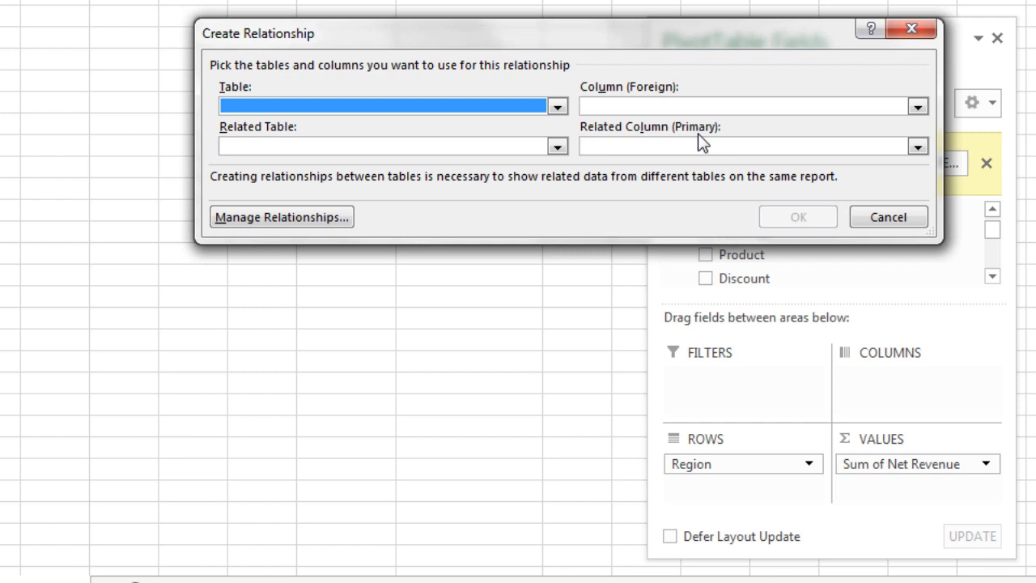
{"action": "left_click", "coordinate": [252, 150]}
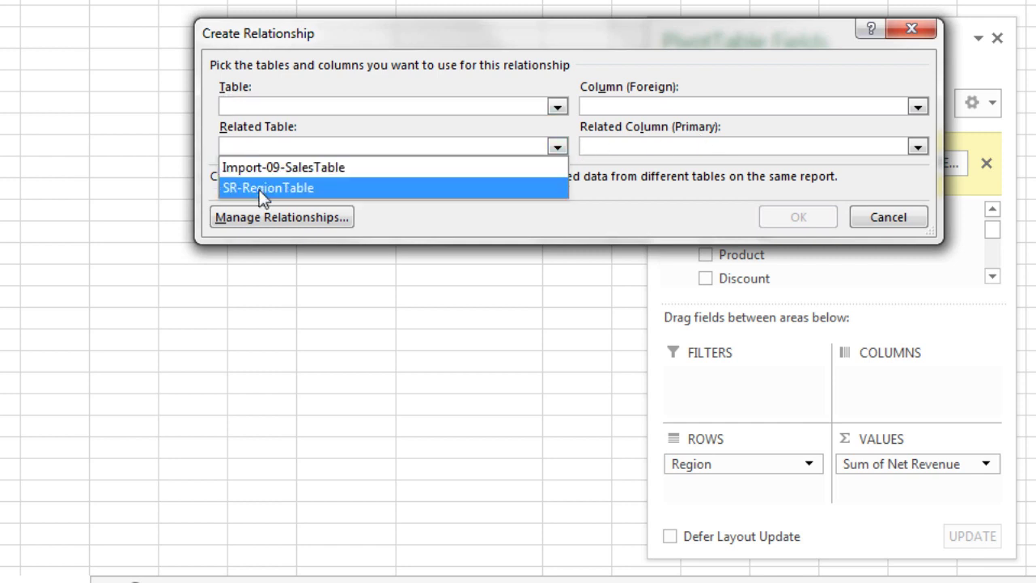
{"action": "left_click", "coordinate": [253, 187]}
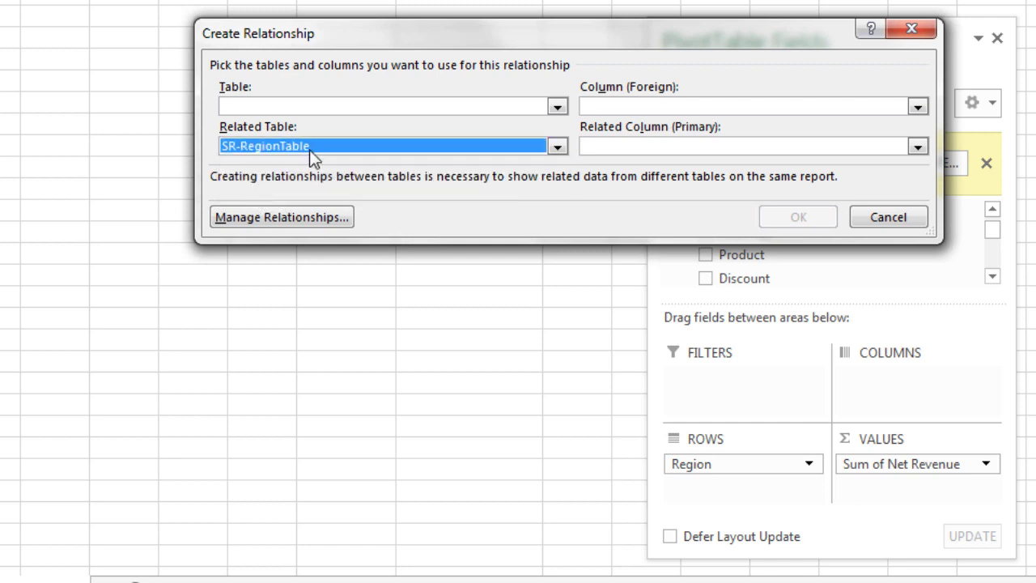
{"action": "left_click", "coordinate": [918, 146]}
{"action": "left_click", "coordinate": [606, 187]}
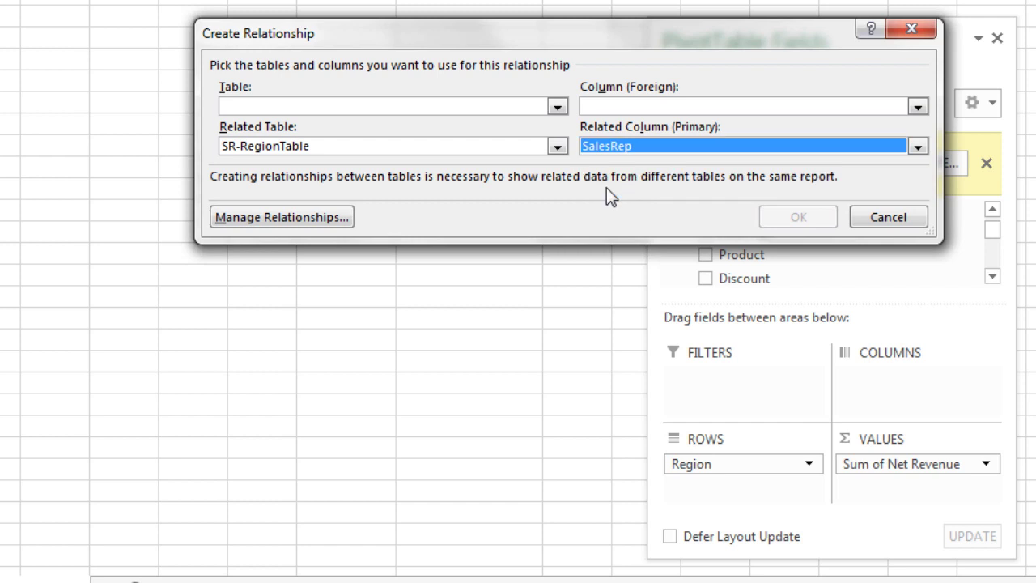
{"action": "left_click", "coordinate": [558, 108]}
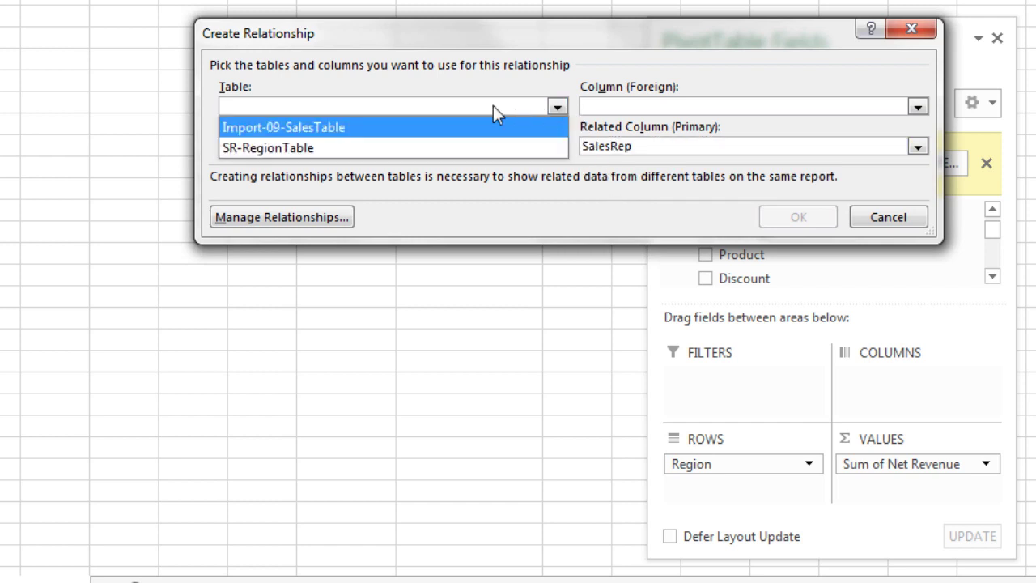
{"action": "left_click", "coordinate": [296, 127]}
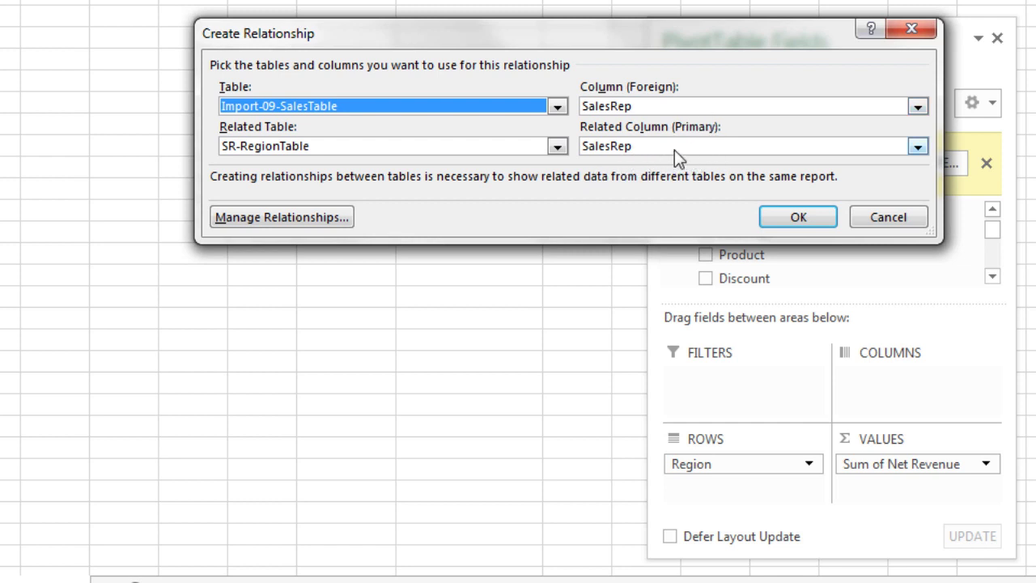
{"action": "left_click", "coordinate": [783, 217]}
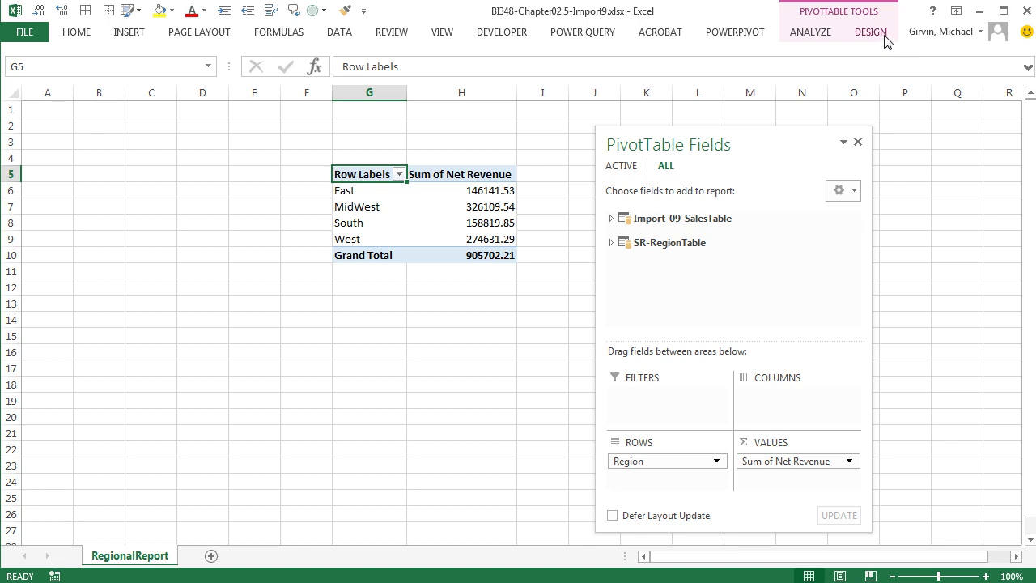
- Set the PivotTable report layout to Tabular Form
{"action": "left_click", "coordinate": [874, 33]}
{"action": "left_click", "coordinate": [111, 77]}
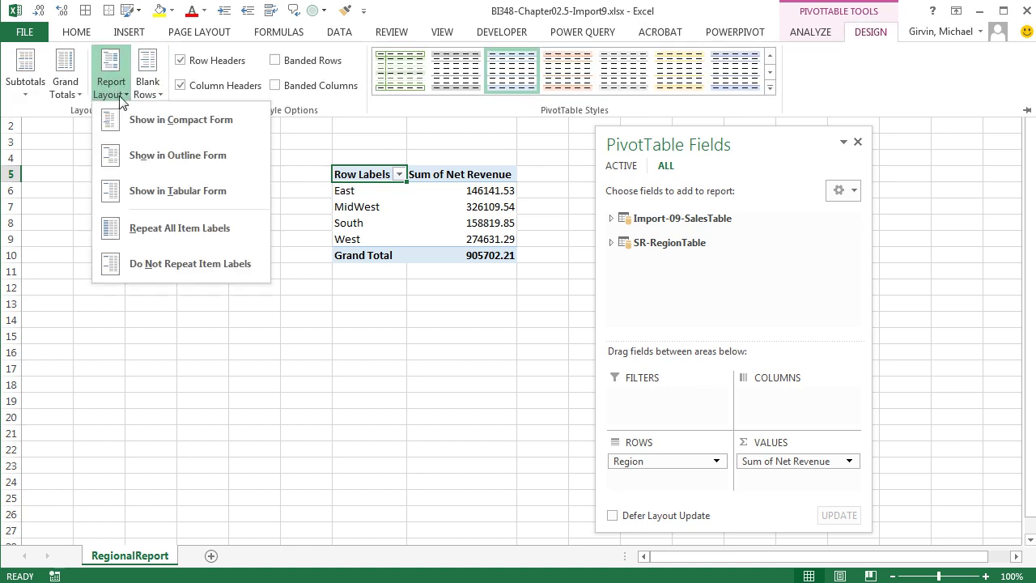
{"action": "left_click", "coordinate": [149, 194]}
- Format the Sum of Net Revenue values as Currency with 2 decimals
{"action": "right_click", "coordinate": [441, 192]}
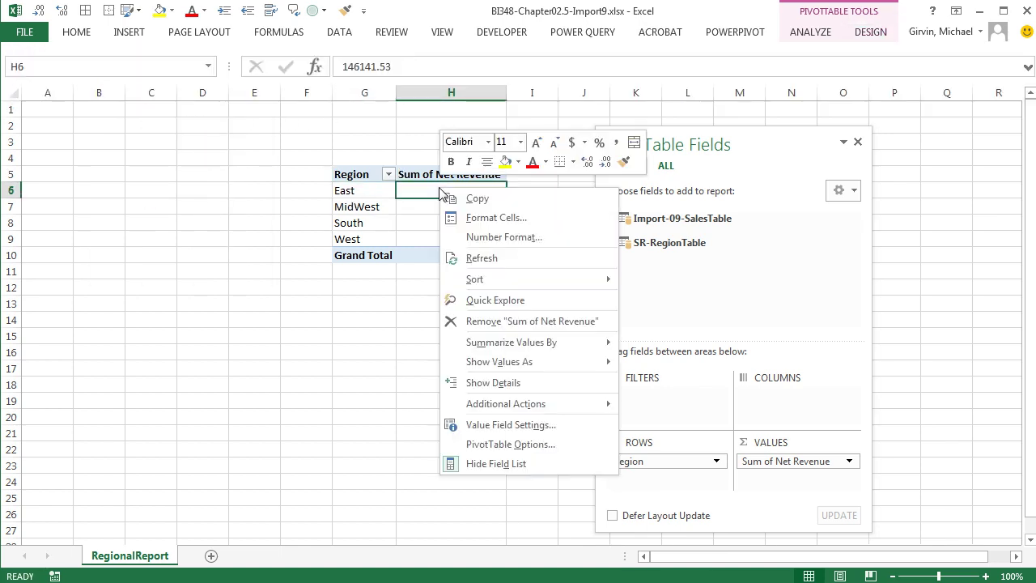
{"action": "left_click", "coordinate": [497, 236]}
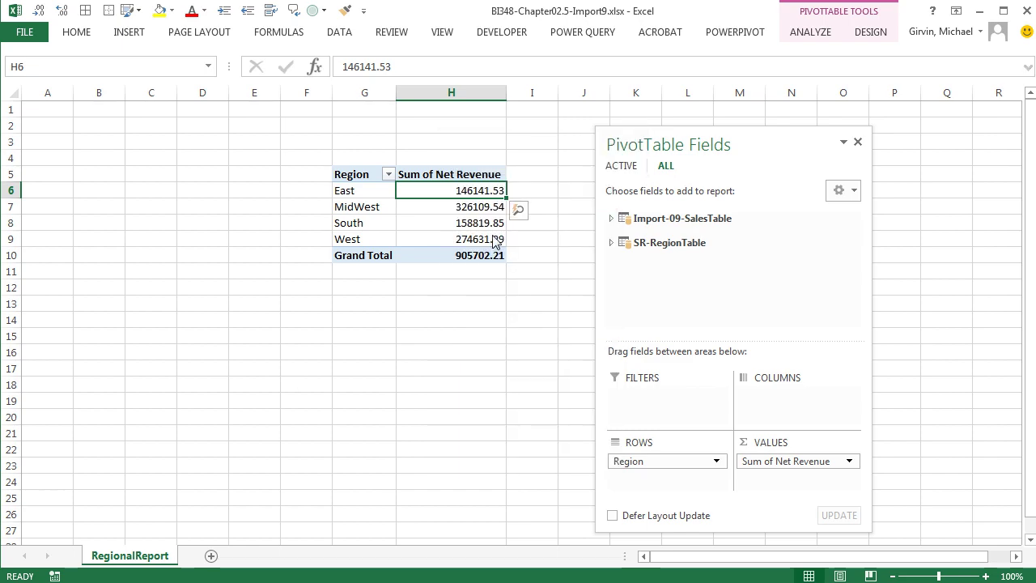
{"action": "left_click", "coordinate": [346, 133]}
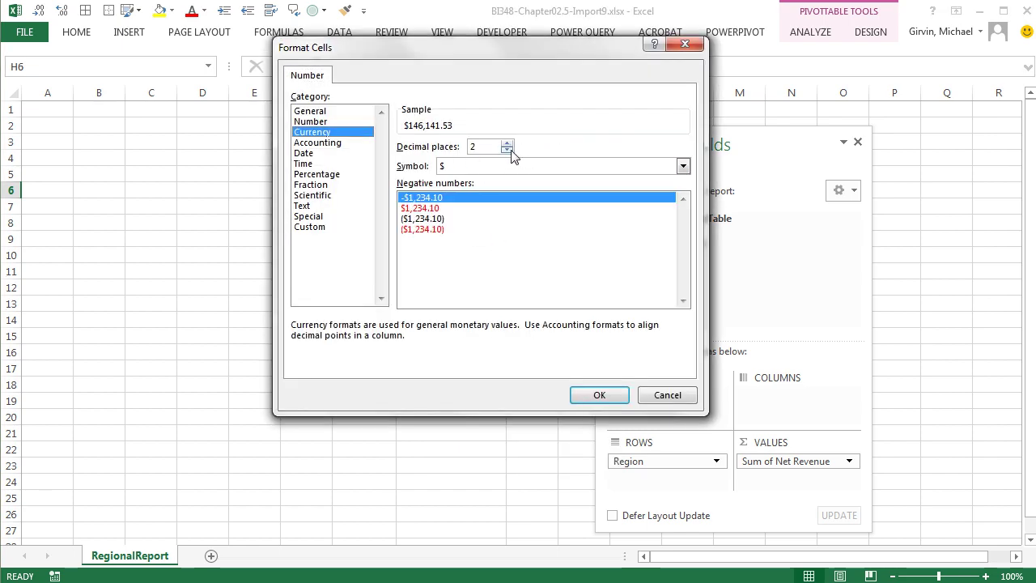
{"action": "left_click", "coordinate": [612, 395]}
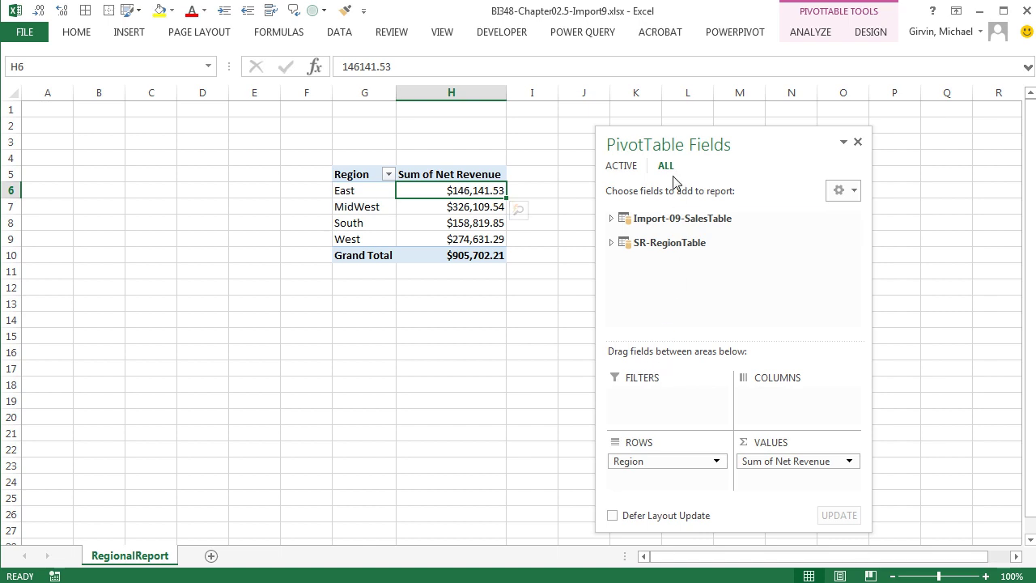
{"action": "left_click", "coordinate": [691, 247]}
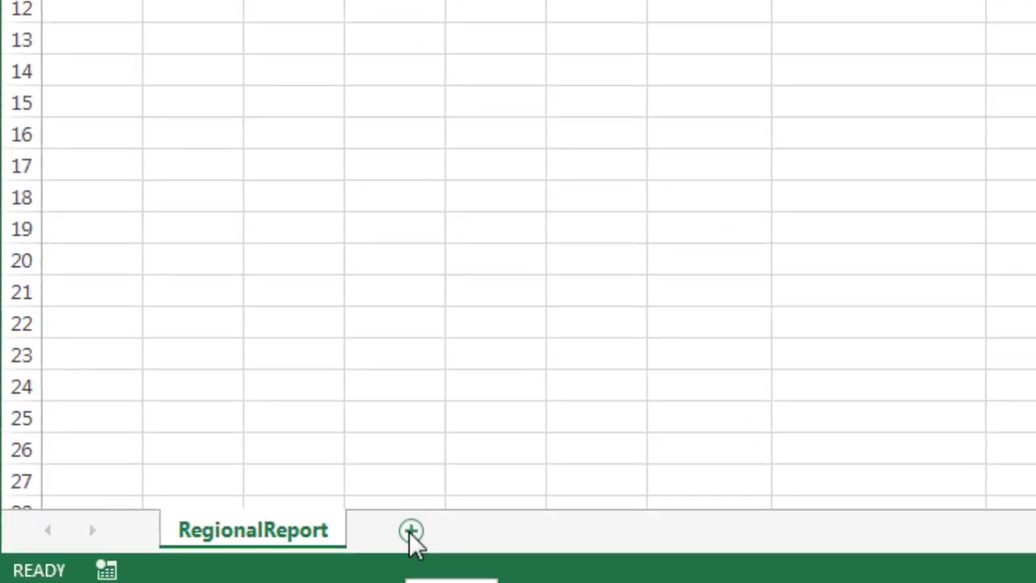
- Insert a new worksheet and name it RR-PowerQueryMerge
{"action": "left_click", "coordinate": [410, 532]}
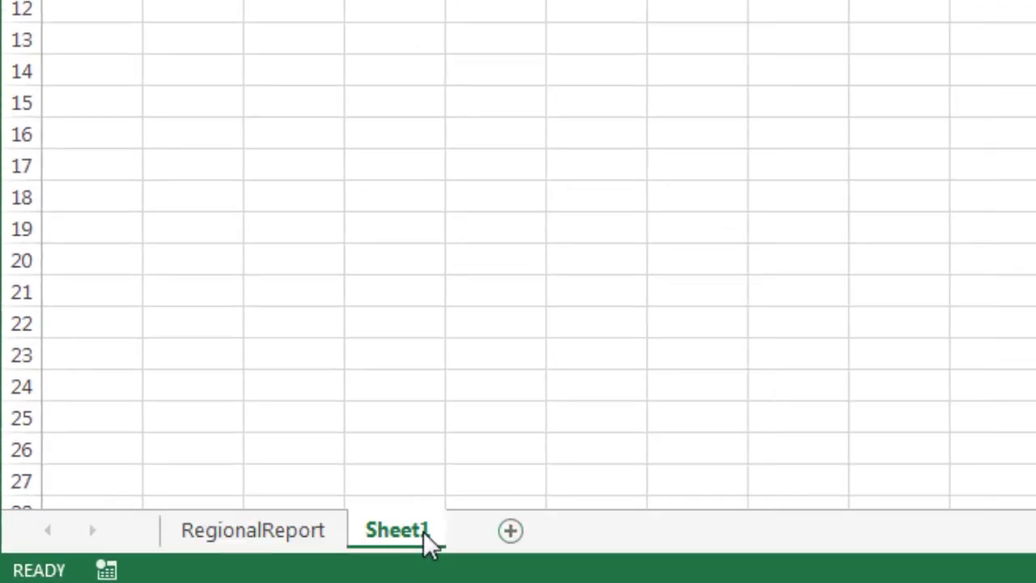
{"action": "double_click", "coordinate": [412, 542]}
{"action": "type", "text": "RR-PowerQueryMerge"}
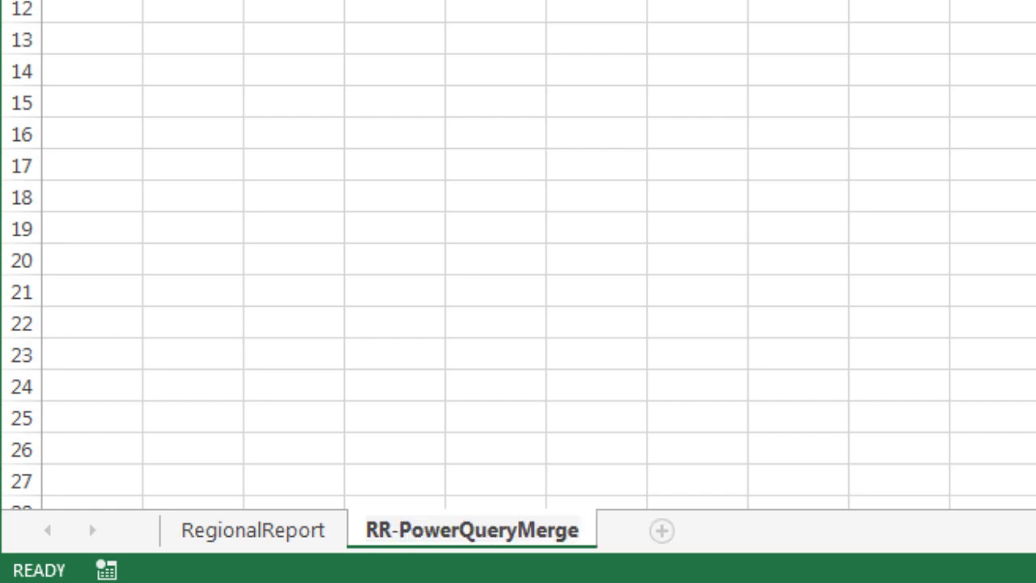
{"action": "key", "text": "Return"}
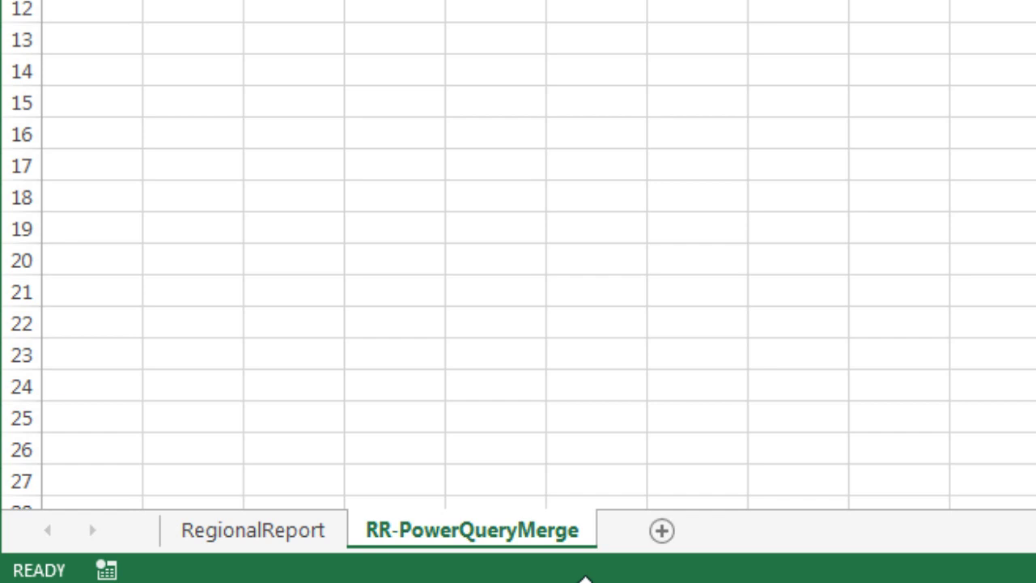
- Rename the RegionalReport sheet to RegionalReport-DataModel-Reship, then go to the blank RR-PowerQueryMerge sheet
{"action": "double_click", "coordinate": [328, 531]}
{"action": "key", "text": "End"}
{"action": "type", "text": "-DataModel-Reship"}
{"action": "key", "text": "Return"}
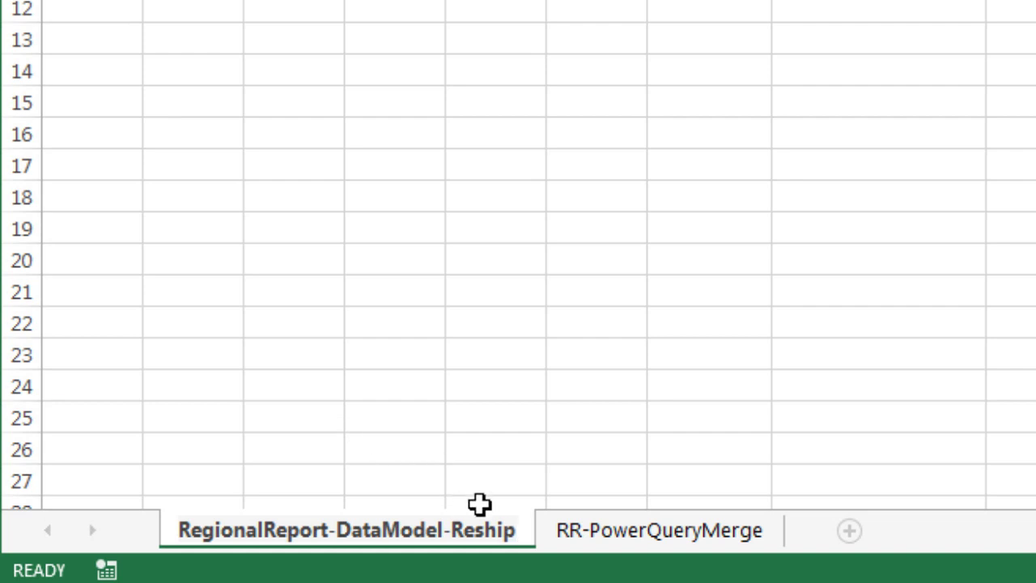
{"action": "key", "text": "Return"}
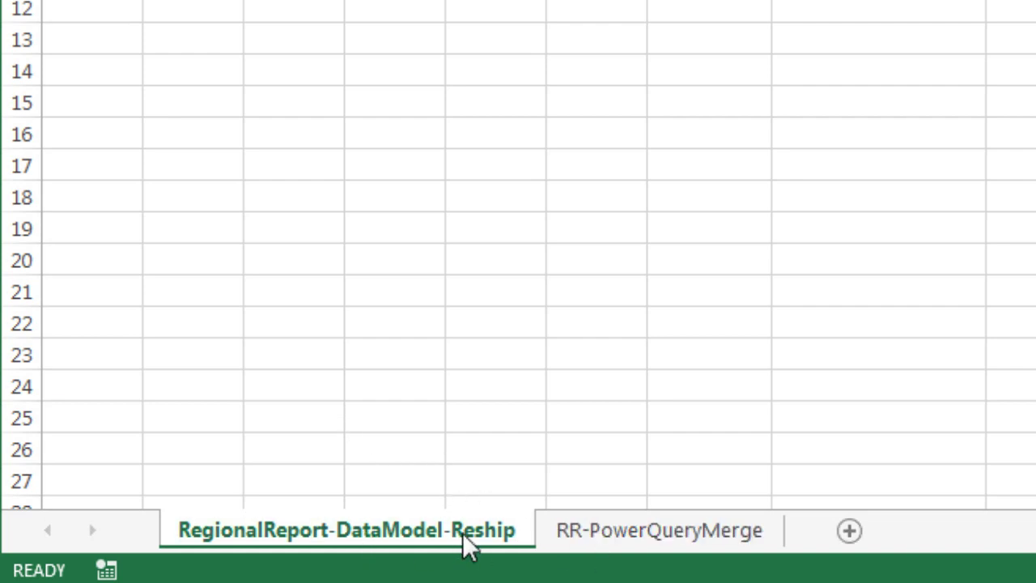
{"action": "left_click", "coordinate": [654, 538]}
{"action": "left_click", "coordinate": [433, 546]}
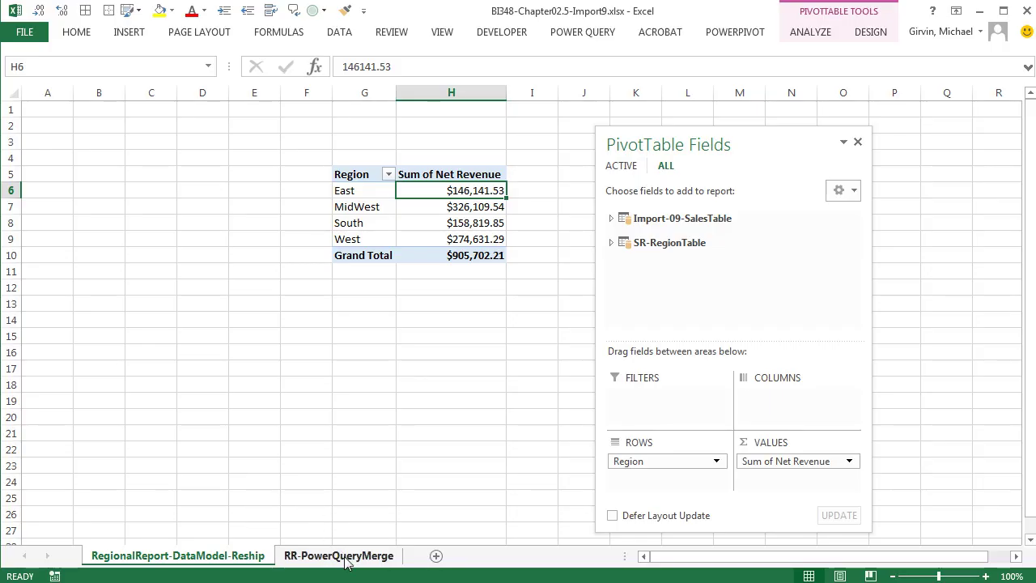
{"action": "left_click", "coordinate": [347, 559]}
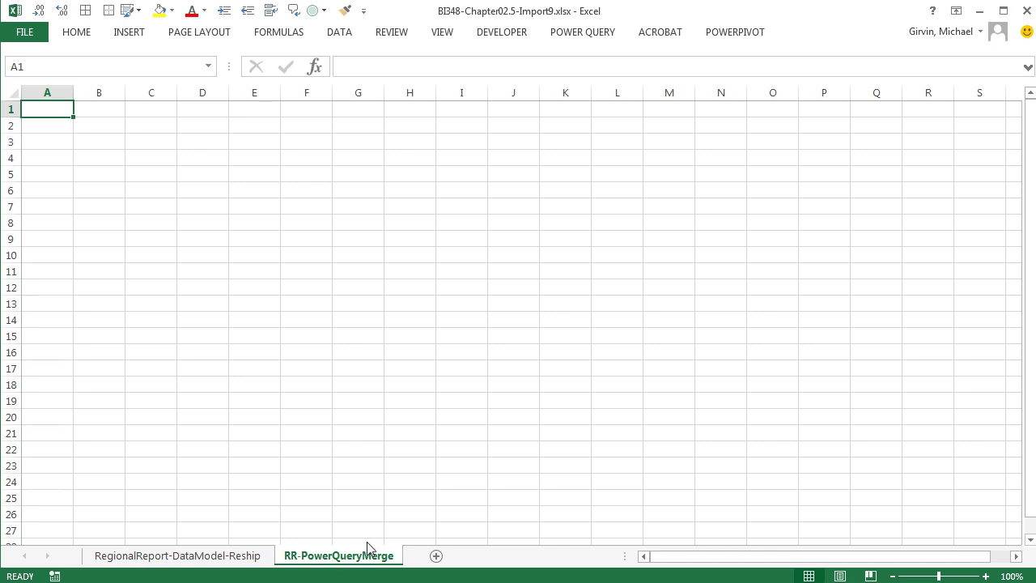
- Show the Workbook Queries pane listing Import-09-SalesTable (10,000 rows) and SR-RegionTable (72 rows)
{"action": "left_click", "coordinate": [579, 40]}
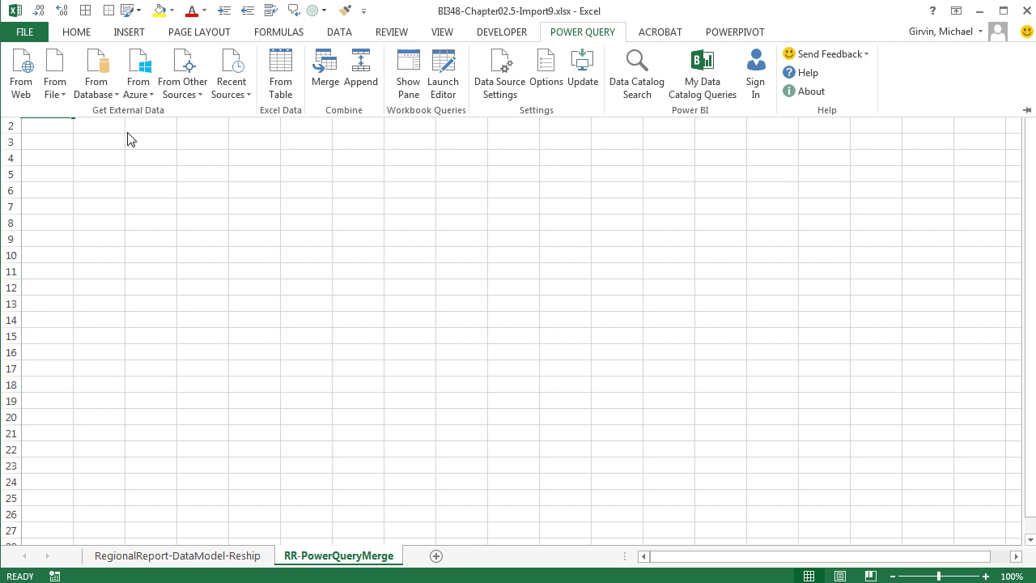
{"action": "left_click", "coordinate": [70, 95]}
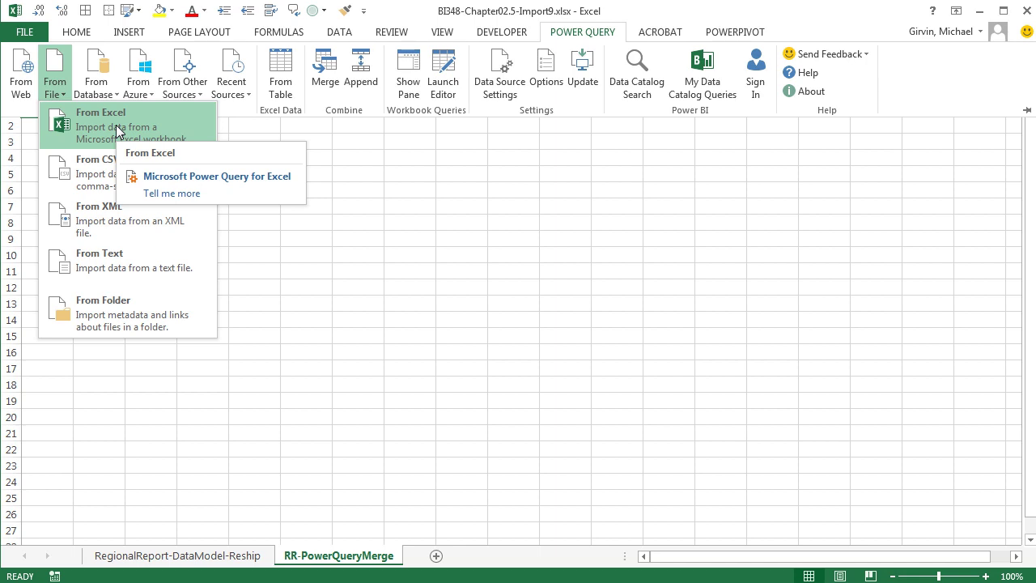
{"action": "double_click", "coordinate": [576, 34]}
{"action": "left_click", "coordinate": [567, 34]}
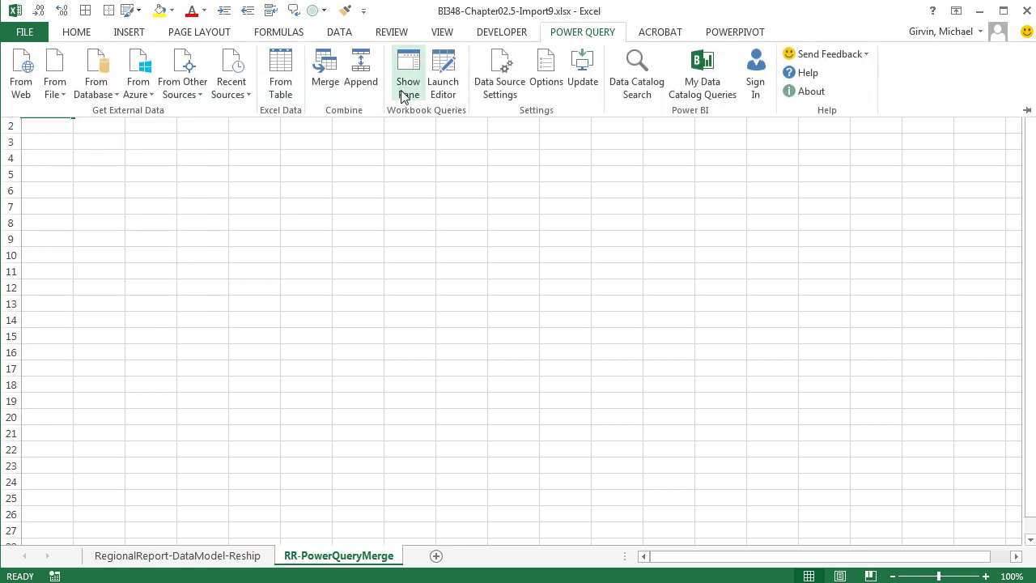
{"action": "left_click", "coordinate": [416, 92]}
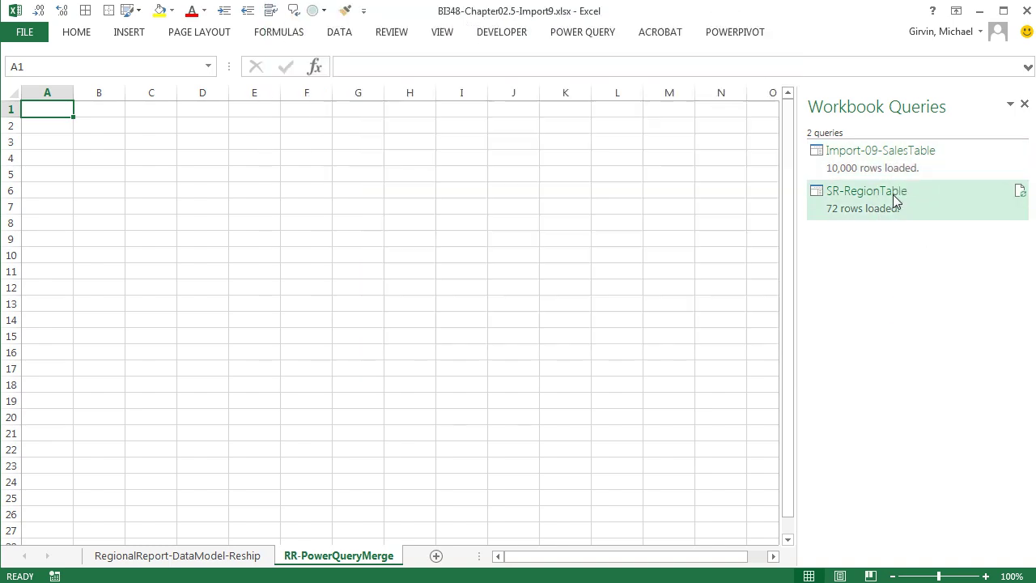
{"action": "mouse_move", "coordinate": [895, 197]}
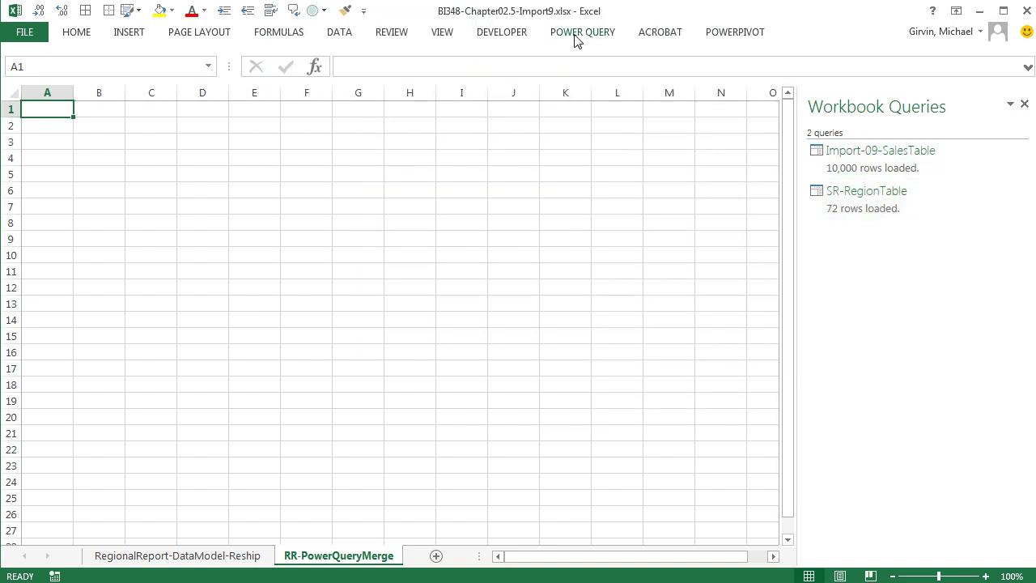
{"action": "left_click", "coordinate": [577, 34]}
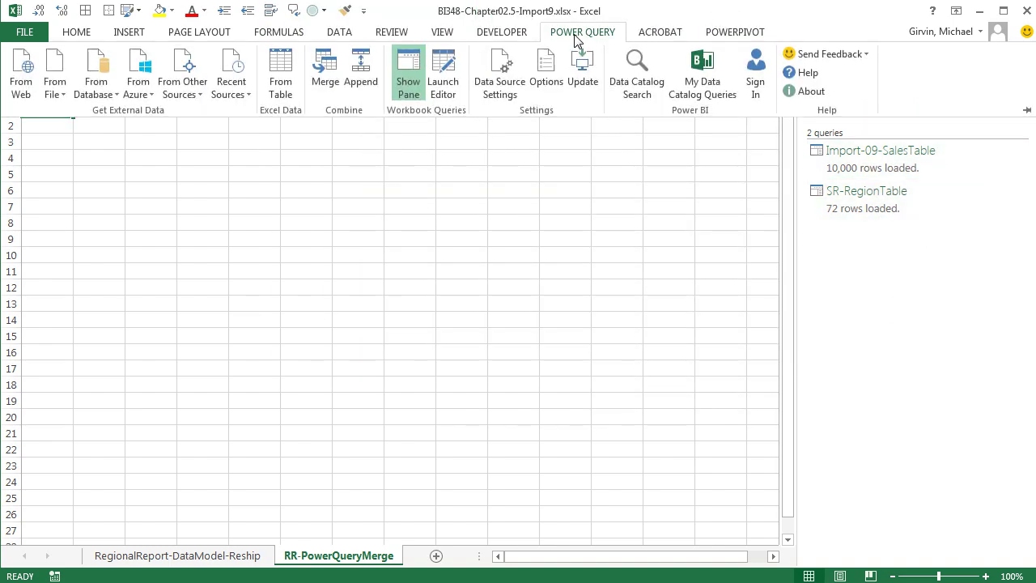
- Merge Import-09-SalesTable with SR-RegionTable on SalesRep, matching all 10,000 rows
{"action": "left_click", "coordinate": [324, 77]}
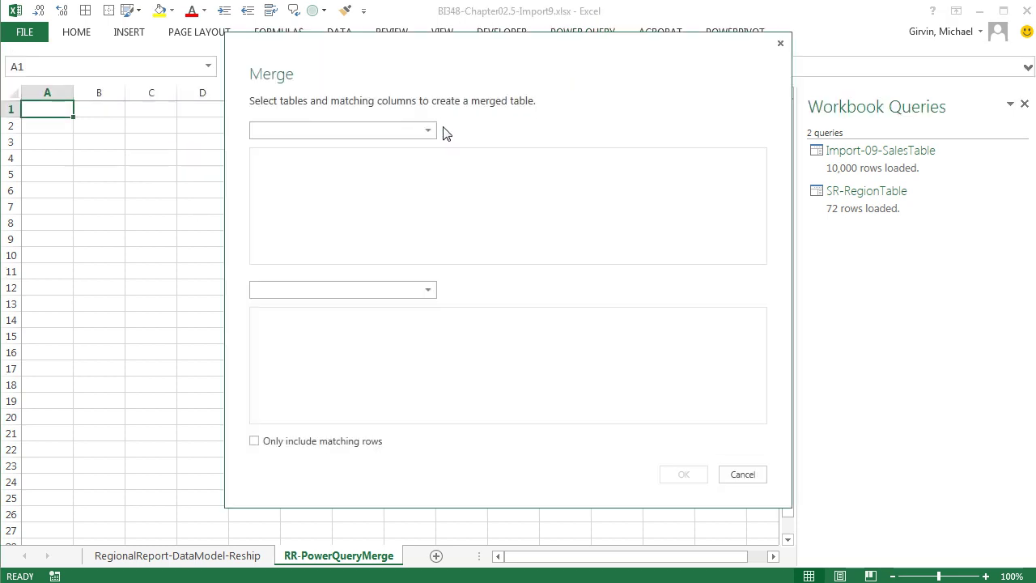
{"action": "left_click", "coordinate": [428, 131]}
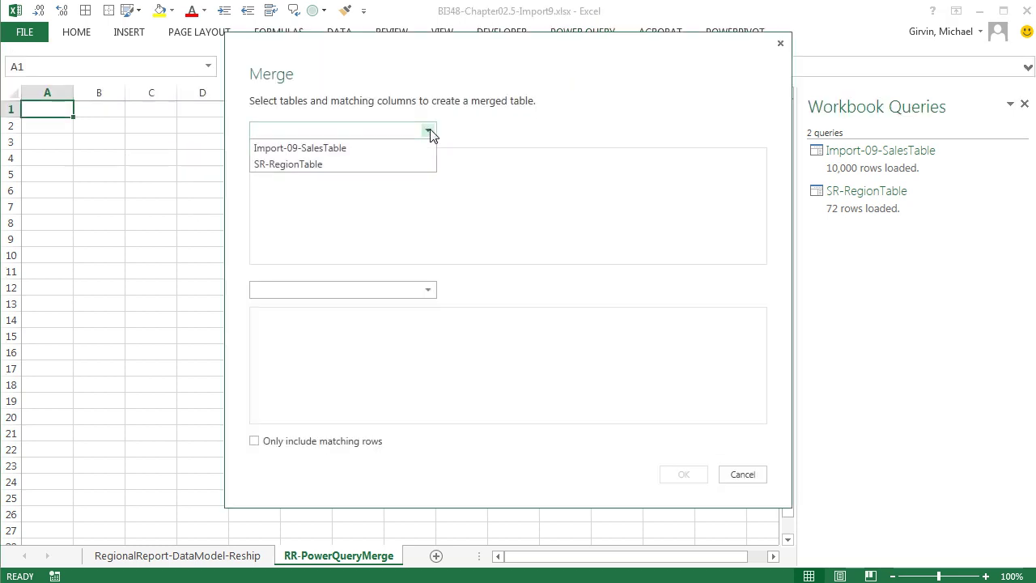
{"action": "left_click", "coordinate": [319, 149]}
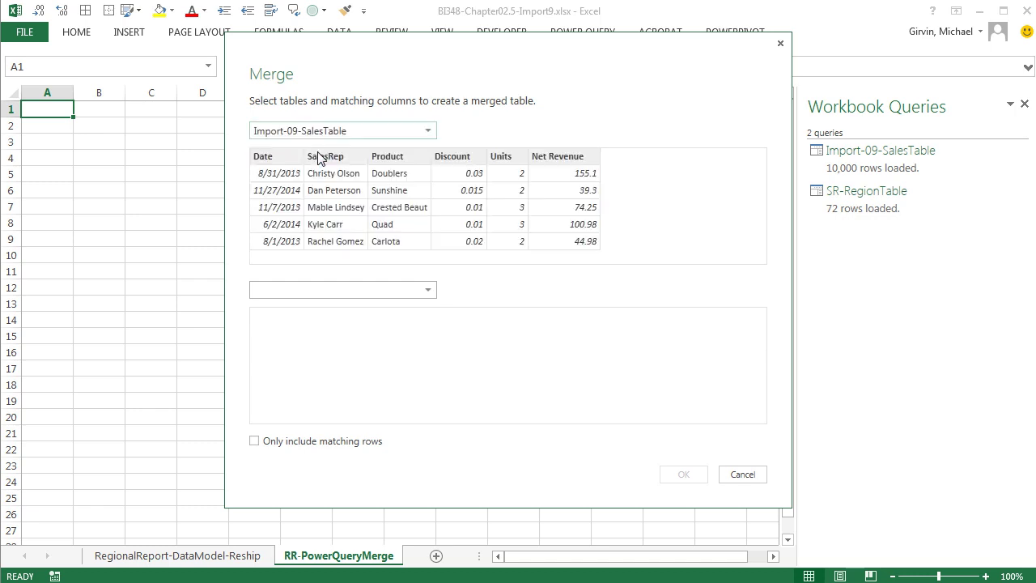
{"action": "left_click", "coordinate": [429, 294]}
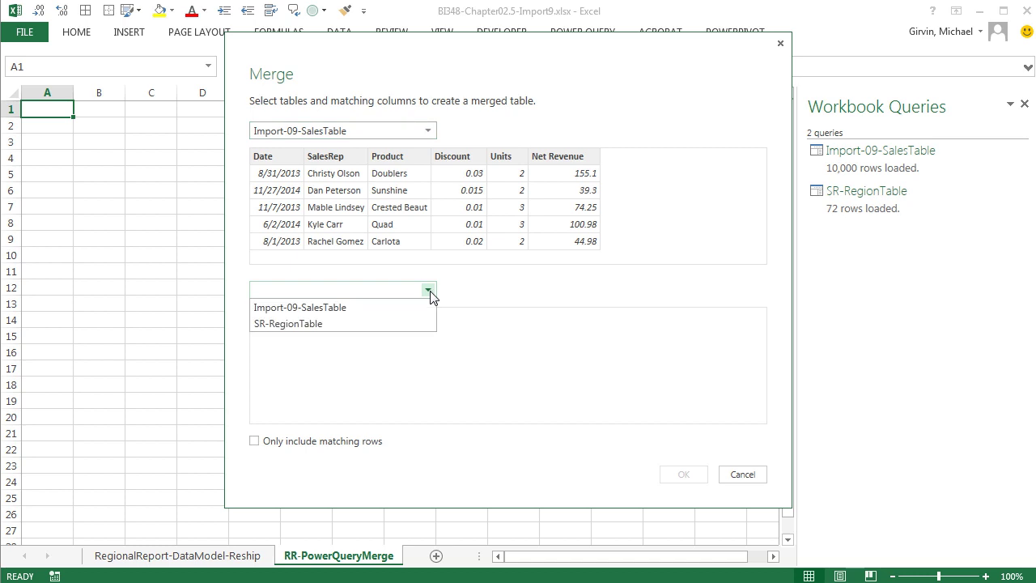
{"action": "left_click", "coordinate": [325, 325]}
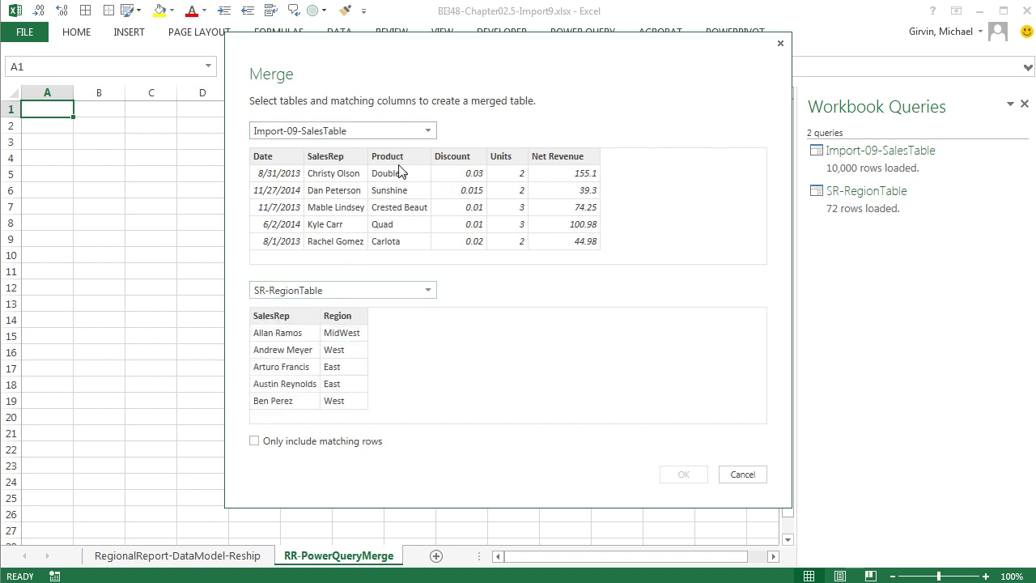
{"action": "left_click", "coordinate": [337, 157]}
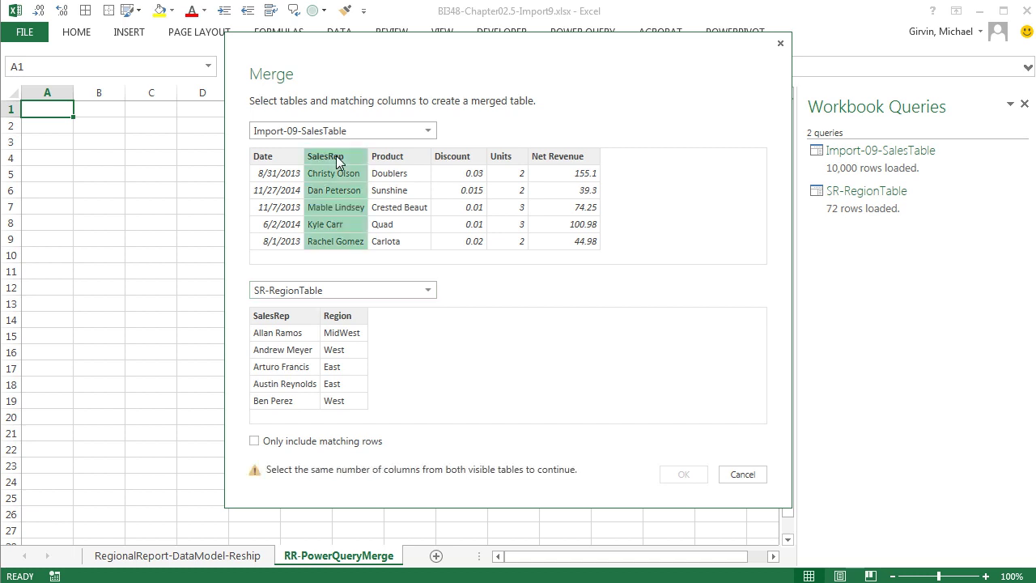
{"action": "left_click", "coordinate": [282, 316]}
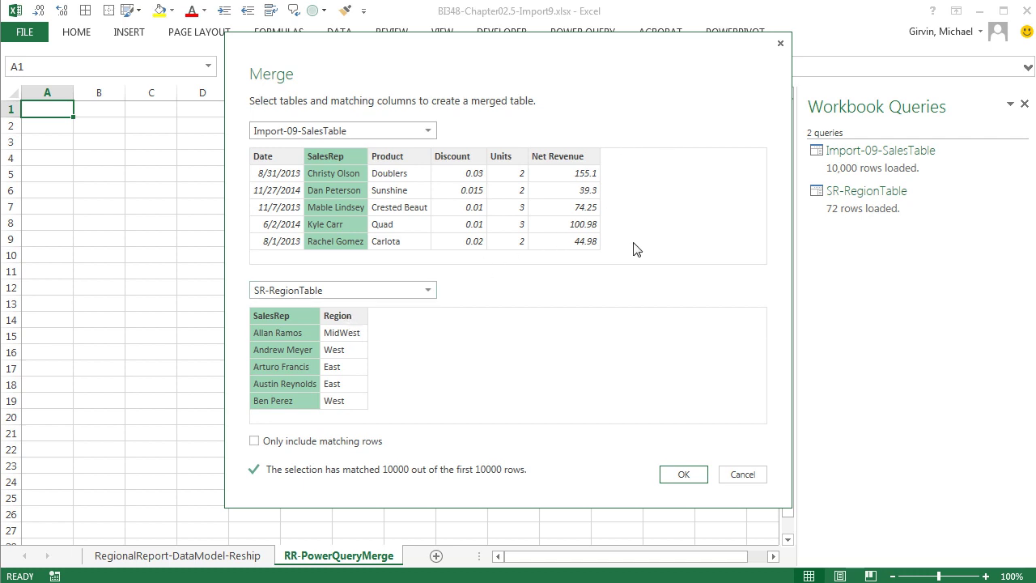
- Create the merged query and expand NewColumn to add only the Region field
{"action": "left_click", "coordinate": [695, 476]}
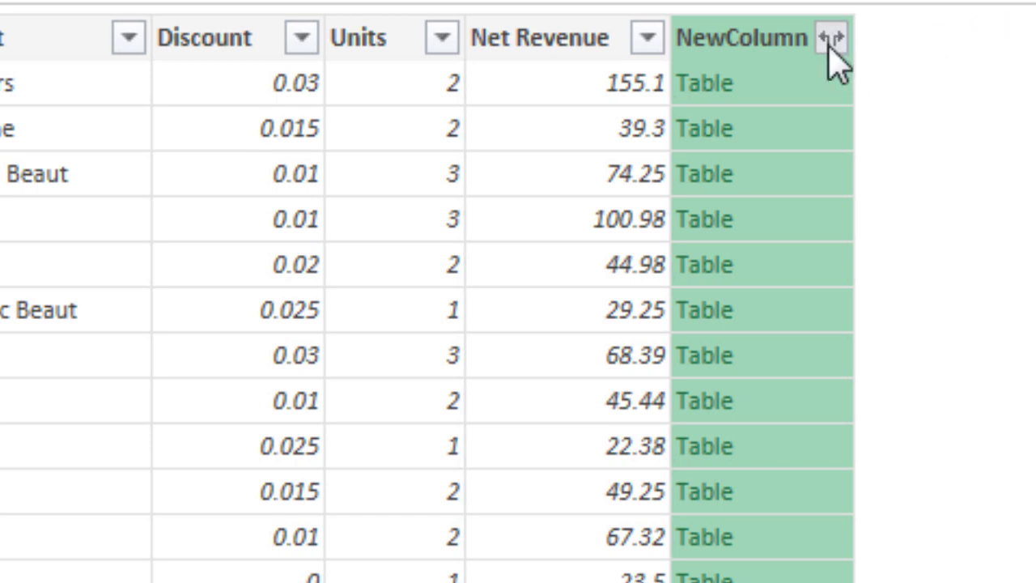
{"action": "left_click", "coordinate": [832, 42]}
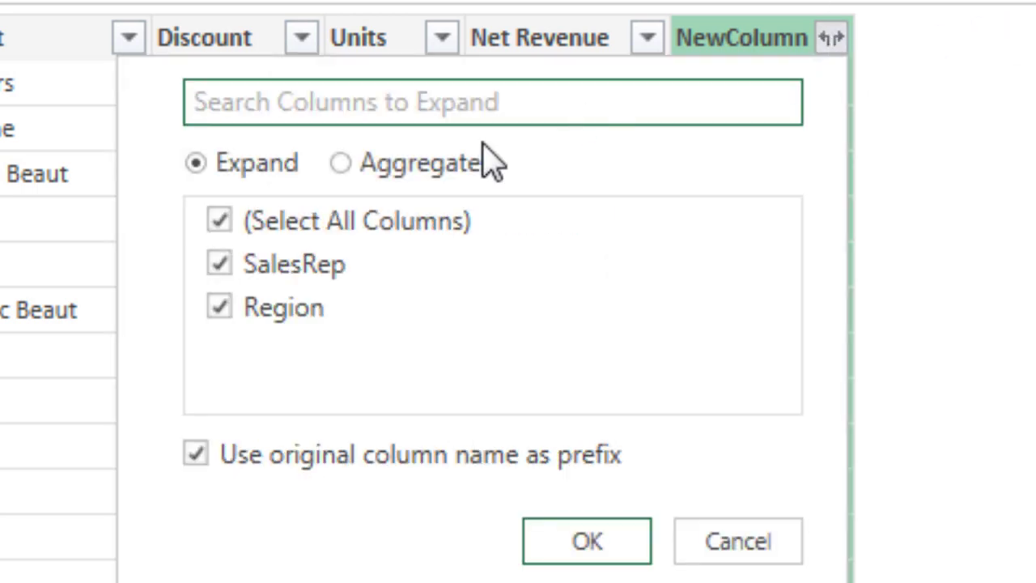
{"action": "left_click", "coordinate": [219, 223]}
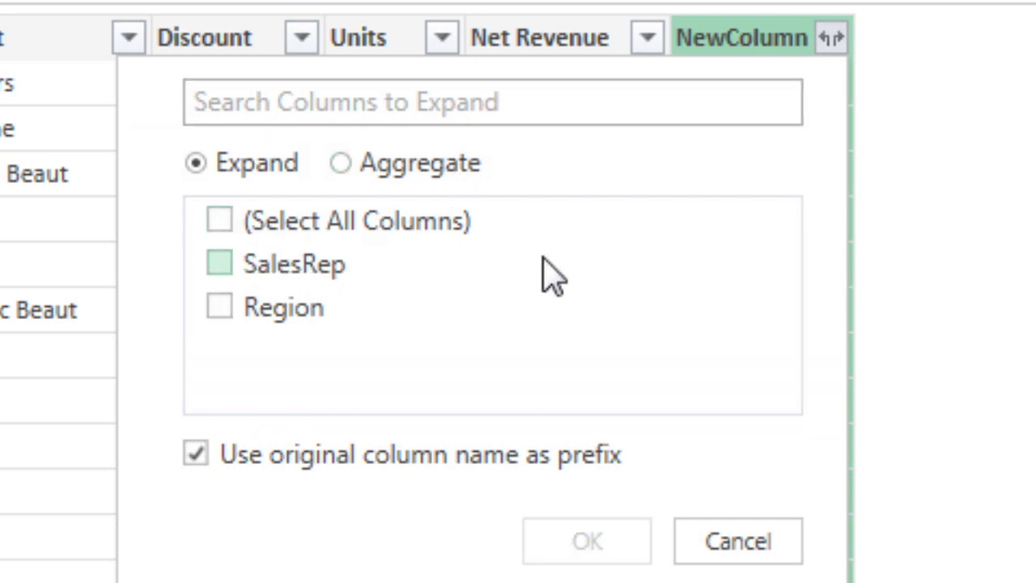
{"action": "left_click", "coordinate": [233, 304]}
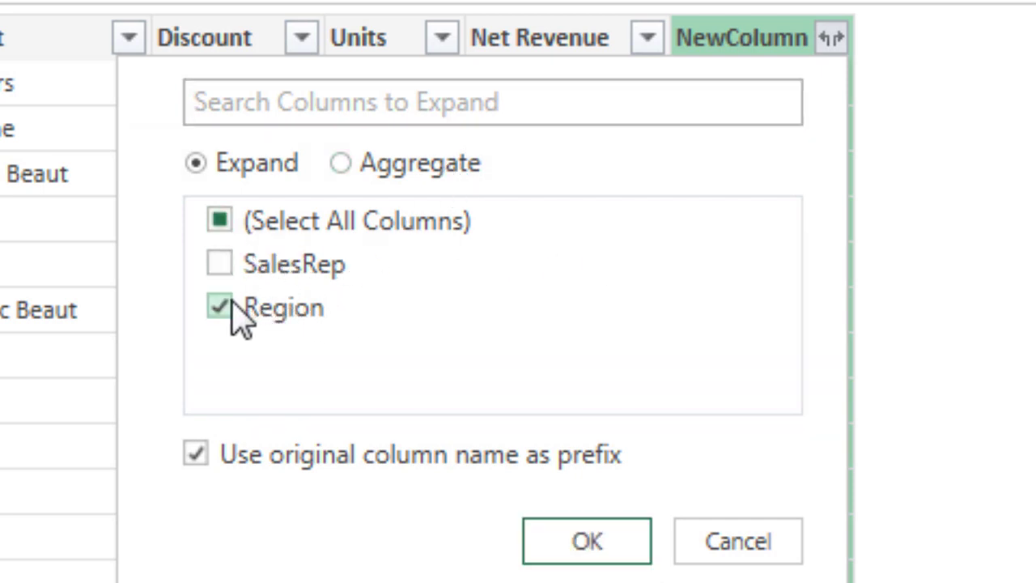
{"action": "left_click", "coordinate": [578, 540]}
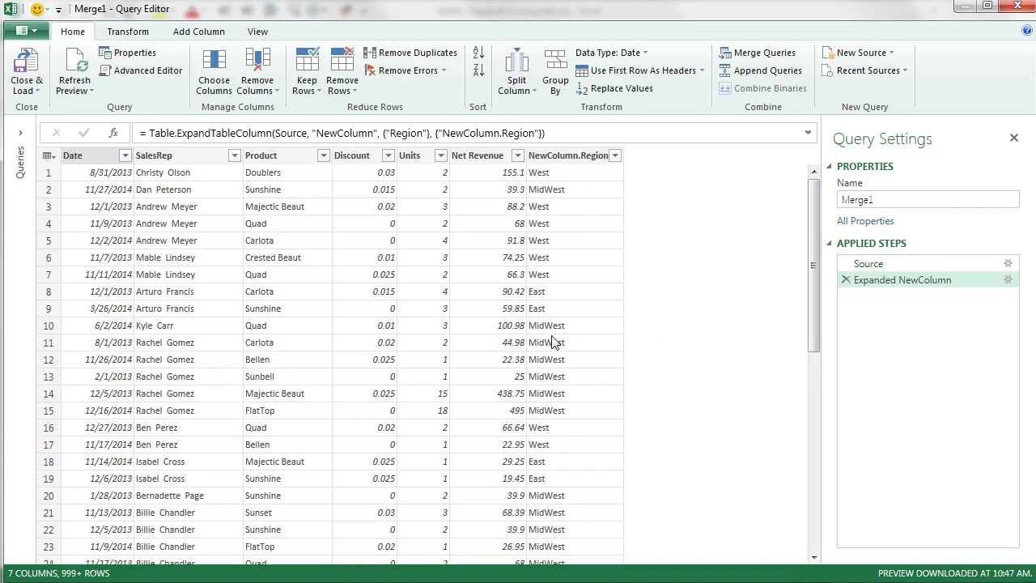
- Rename the NewColumn.Region column to Region
{"action": "left_click", "coordinate": [569, 157]}
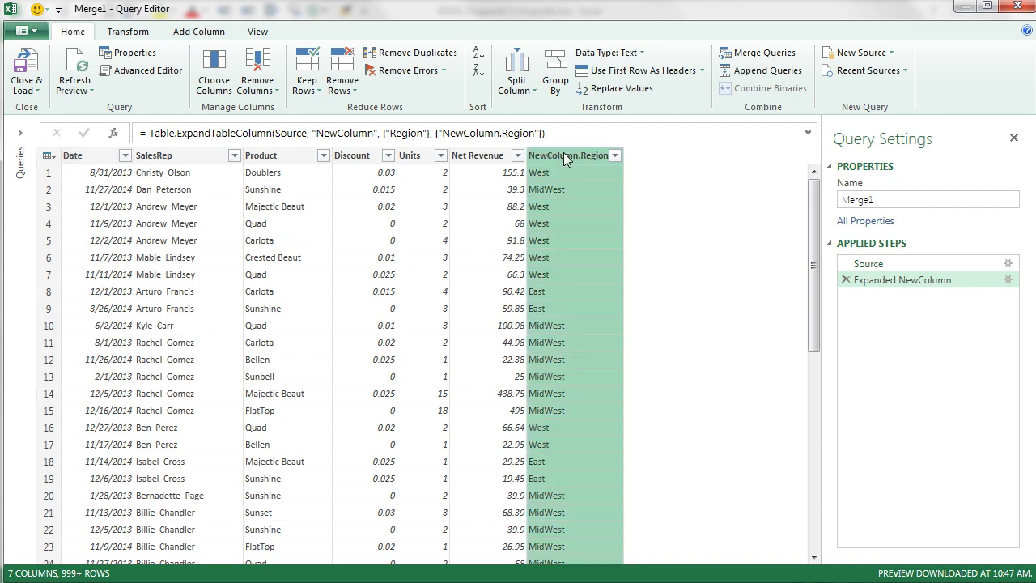
{"action": "type", "text": "Region"}
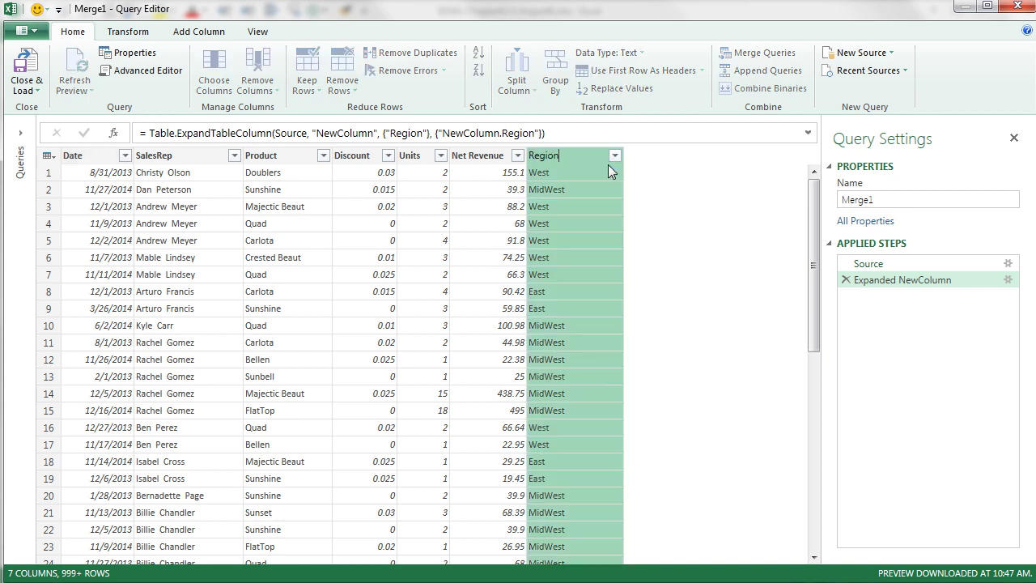
{"action": "key", "text": "Return"}
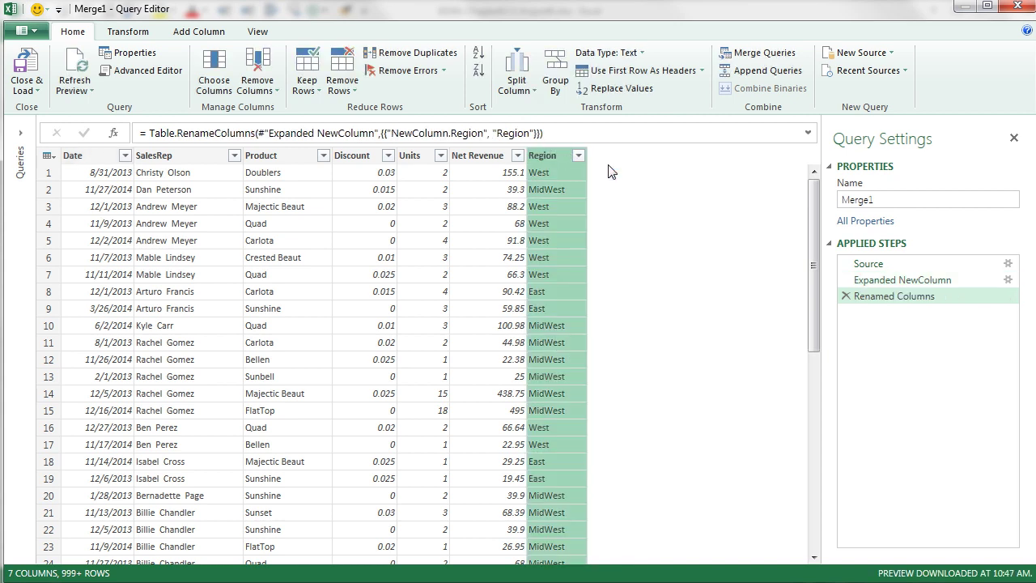
- Review the data types of Net Revenue, Units, Discount, SalesRep and Date
{"action": "left_click", "coordinate": [486, 161]}
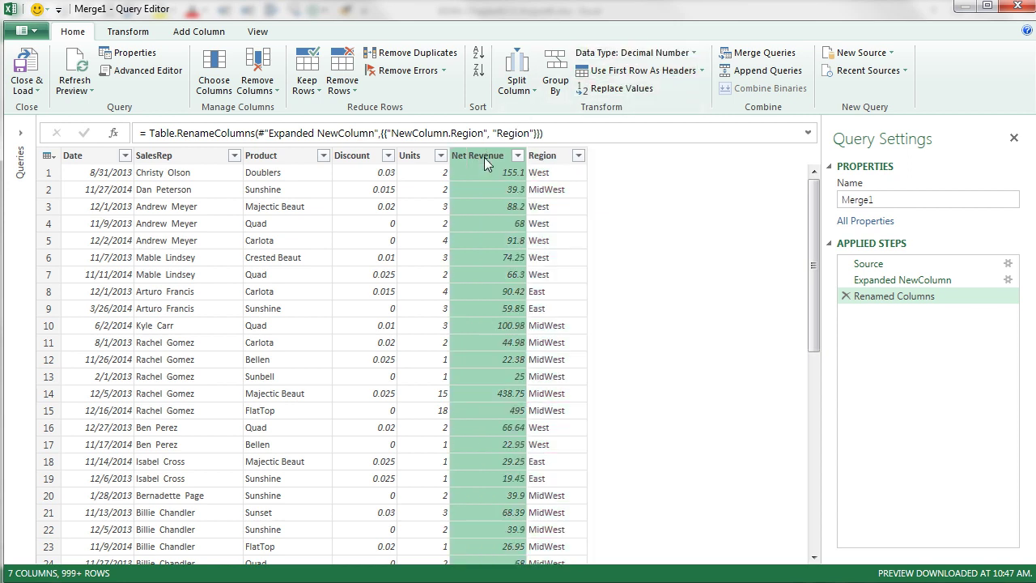
{"action": "left_click", "coordinate": [425, 160]}
{"action": "left_click", "coordinate": [364, 160]}
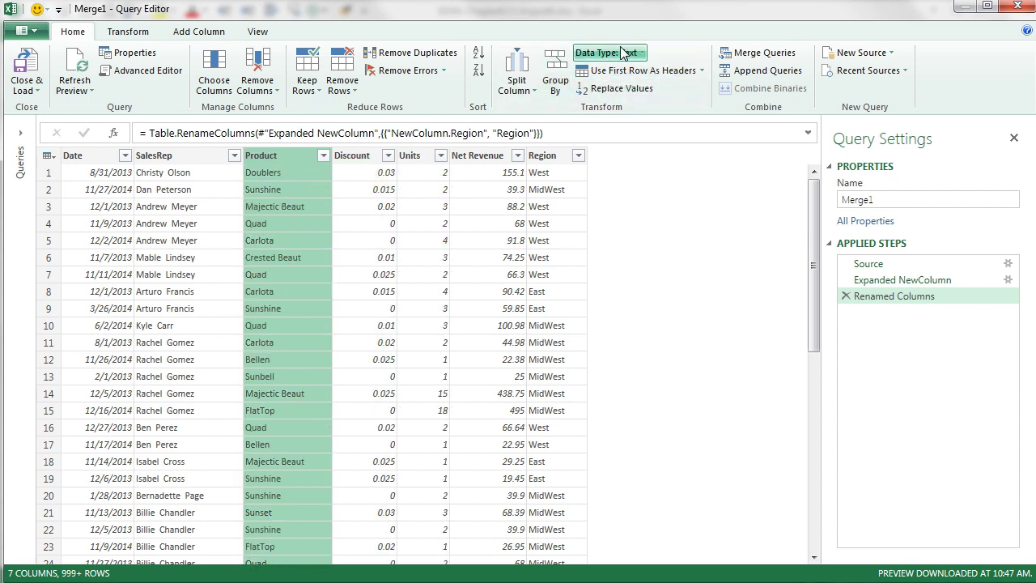
{"action": "left_click", "coordinate": [193, 155]}
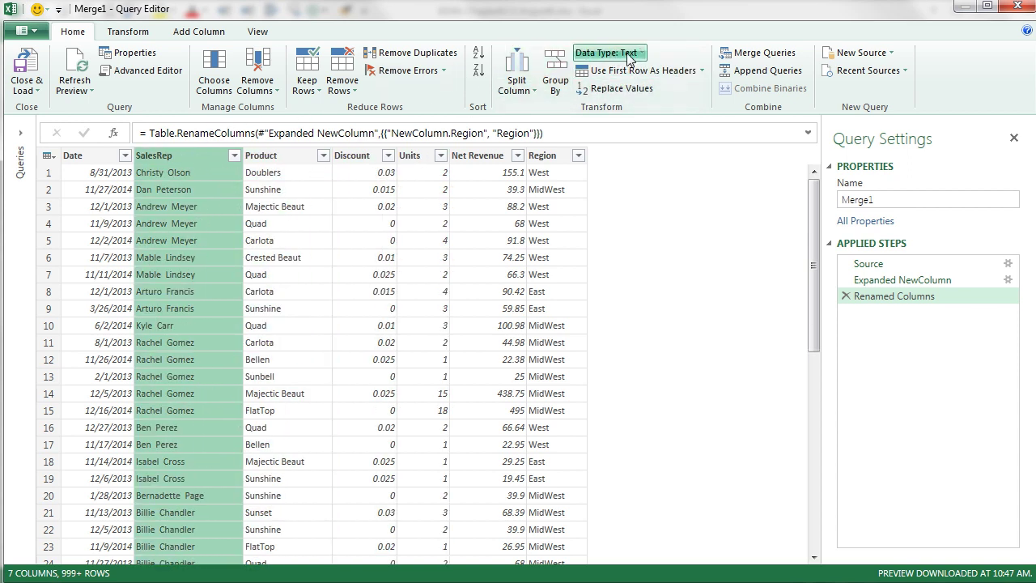
{"action": "left_click", "coordinate": [85, 156]}
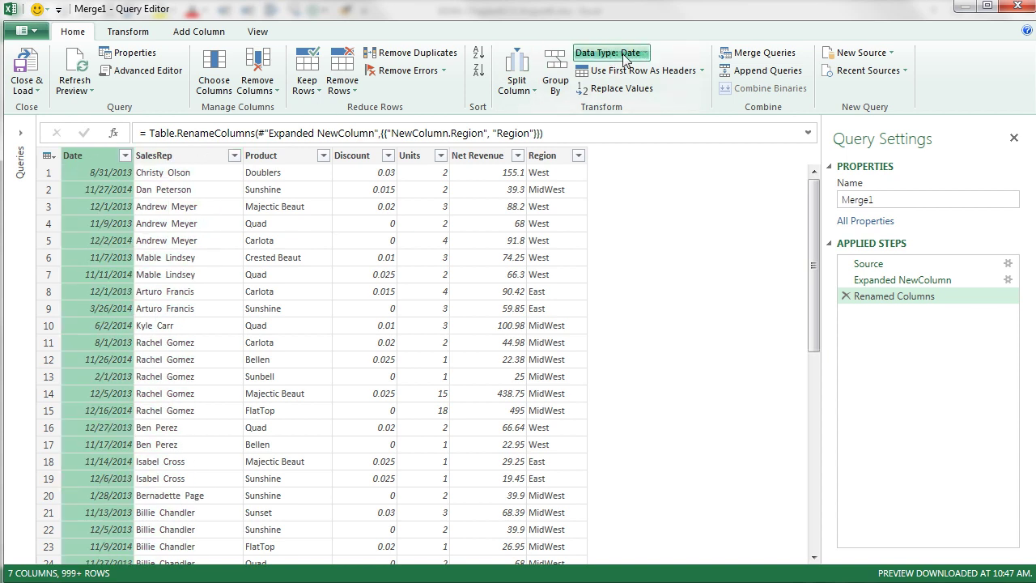
- Close & Load Merge1 as a table at $A$1 on the existing RR-PowerQueryMerge sheet
{"action": "left_click", "coordinate": [37, 90]}
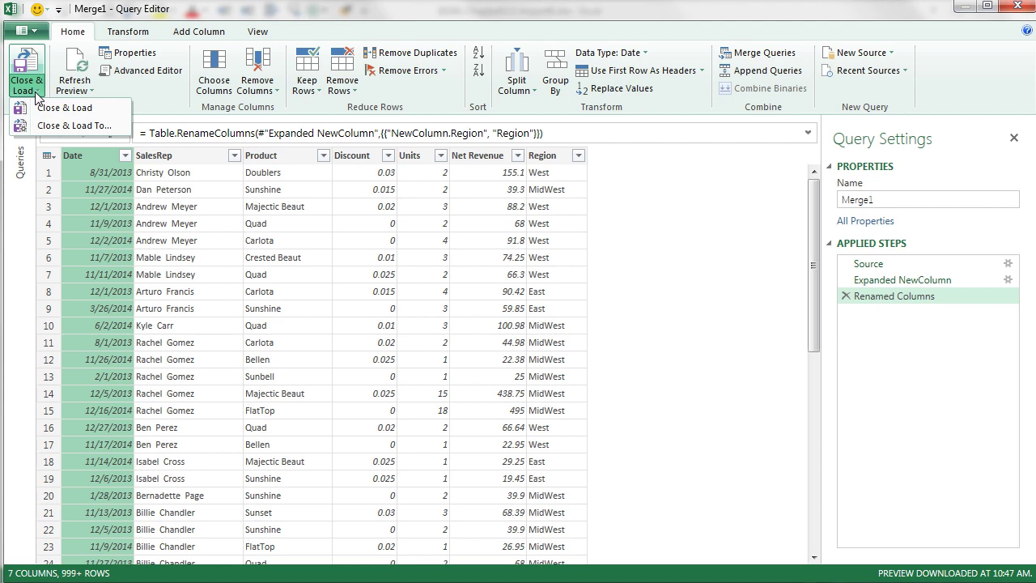
{"action": "left_click", "coordinate": [49, 126]}
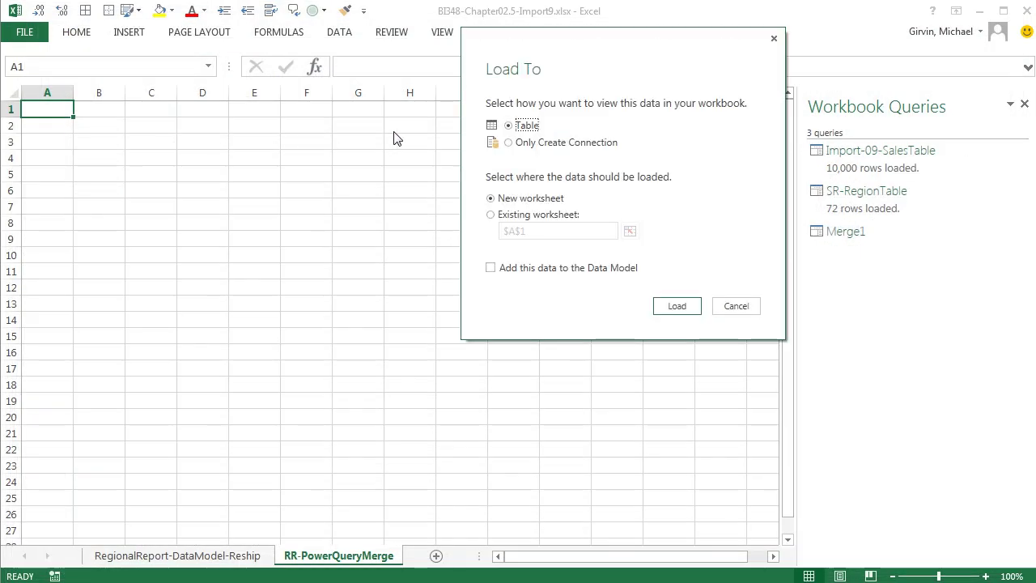
{"action": "left_click", "coordinate": [492, 216]}
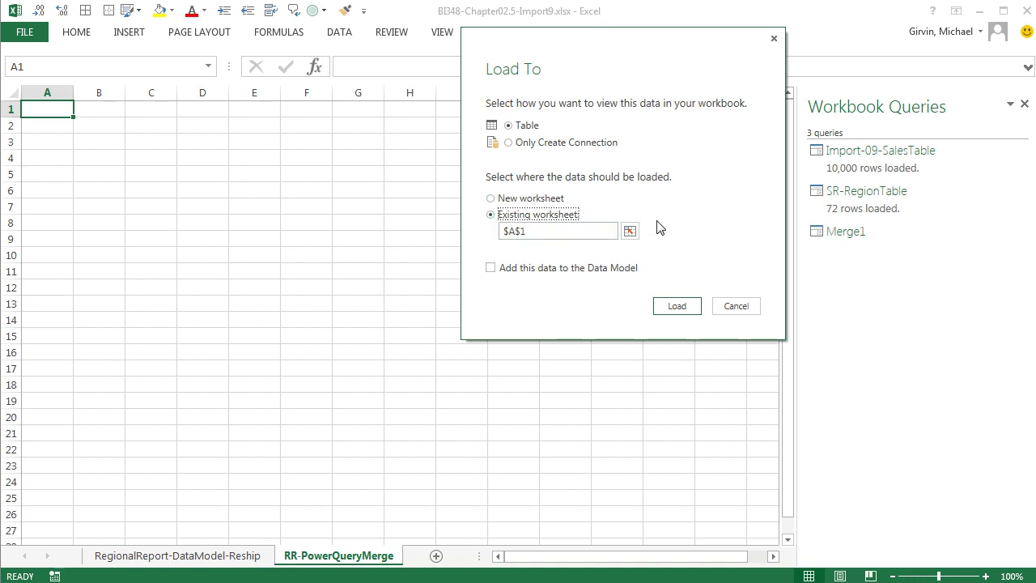
{"action": "left_click", "coordinate": [696, 311]}
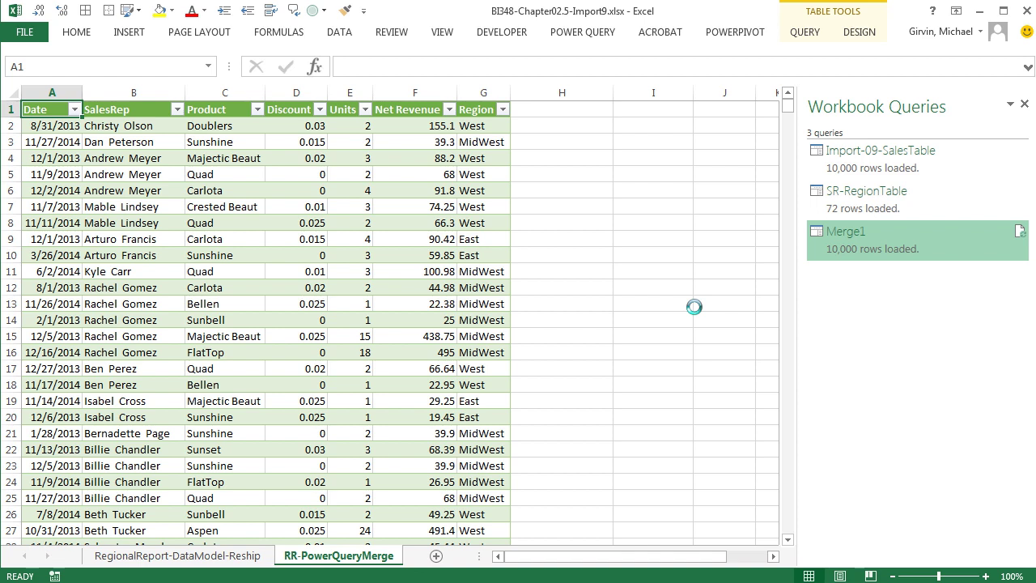
- Rename the Merge1 query to ImportSalesAndLookupTableAndMergeIntoOneTable in its Properties
{"action": "right_click", "coordinate": [874, 243]}
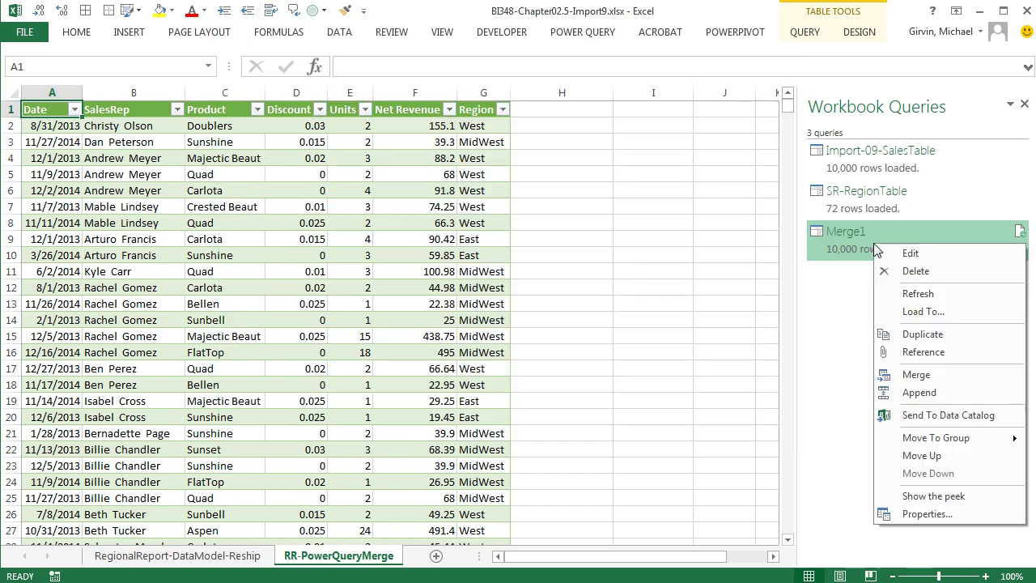
{"action": "left_click", "coordinate": [947, 514]}
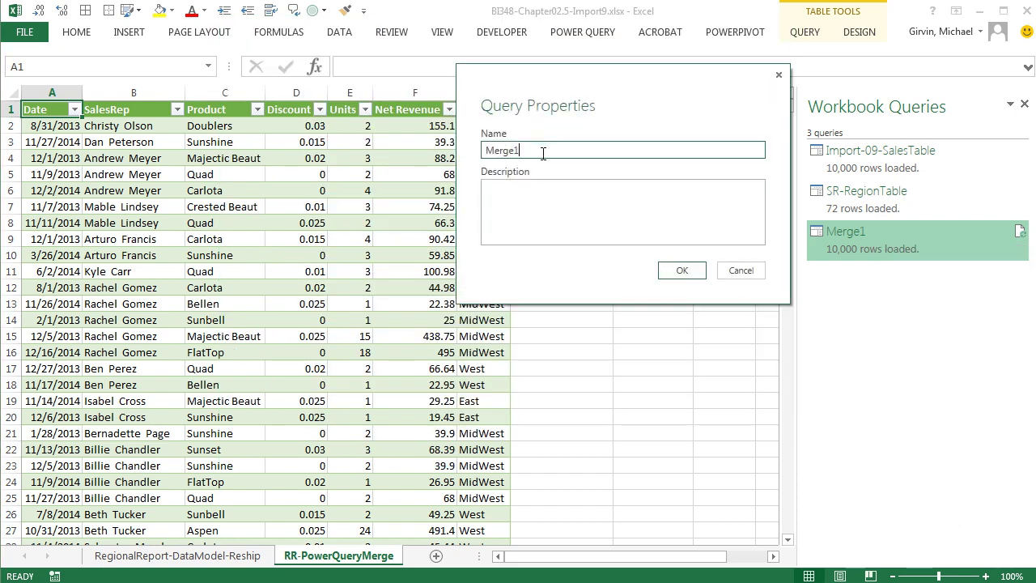
{"action": "double_click", "coordinate": [539, 151]}
{"action": "type", "text": "ImportSalesAndLookupTableAndMergeIntoOneTable"}
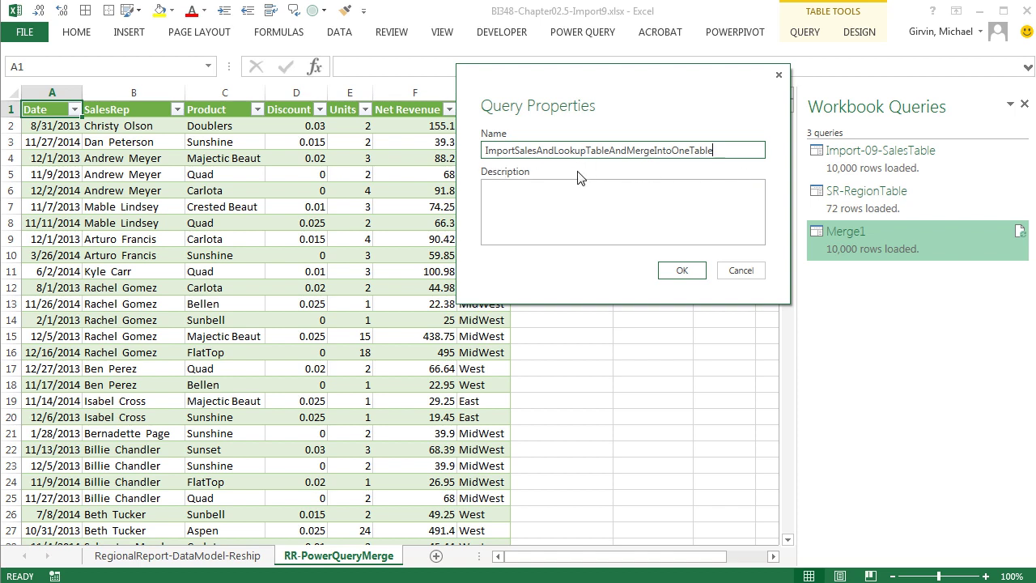
{"action": "left_click", "coordinate": [680, 270]}
- Insert a PivotTable from the loaded table at cell I1 of this worksheet
{"action": "mouse_move", "coordinate": [945, 235]}
{"action": "left_click", "coordinate": [47, 177]}
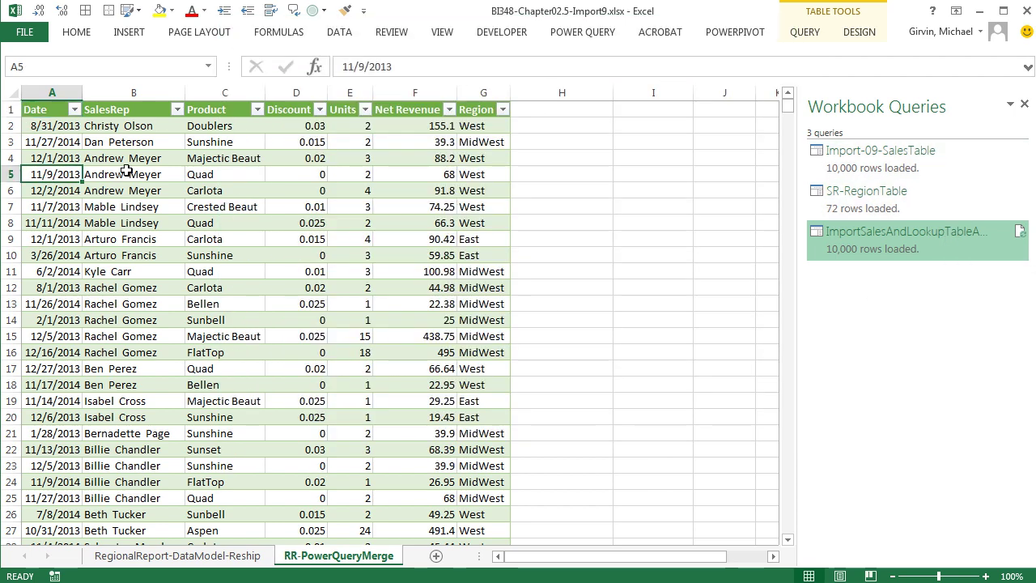
{"action": "left_click", "coordinate": [262, 188]}
{"action": "key", "text": "alt"}
{"action": "key", "text": "n"}
{"action": "key", "text": "v"}
{"action": "left_click", "coordinate": [397, 216]}
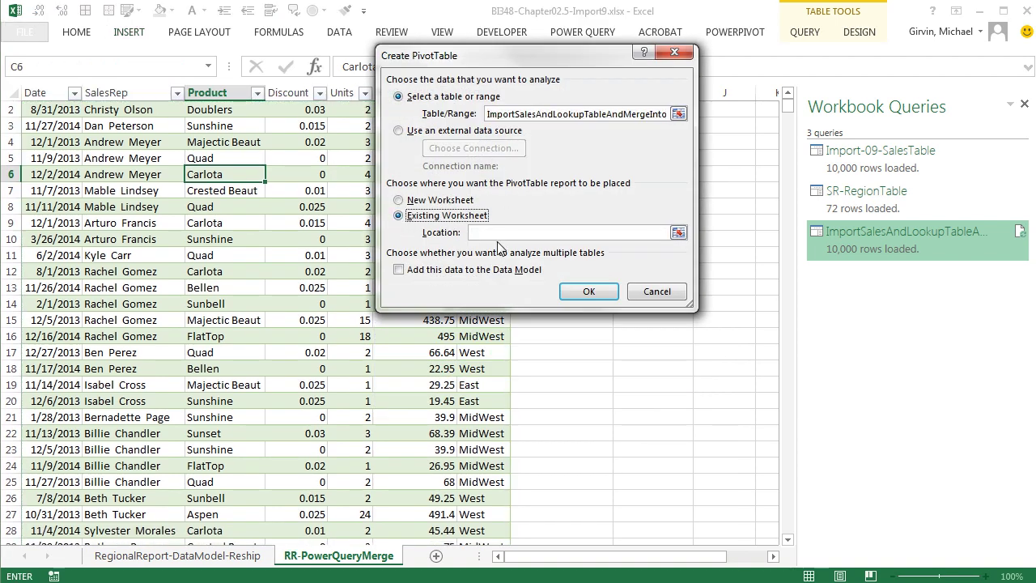
{"action": "left_click_drag", "start_coordinate": [577, 59], "coordinate": [365, 59]}
{"action": "left_click", "coordinate": [630, 114]}
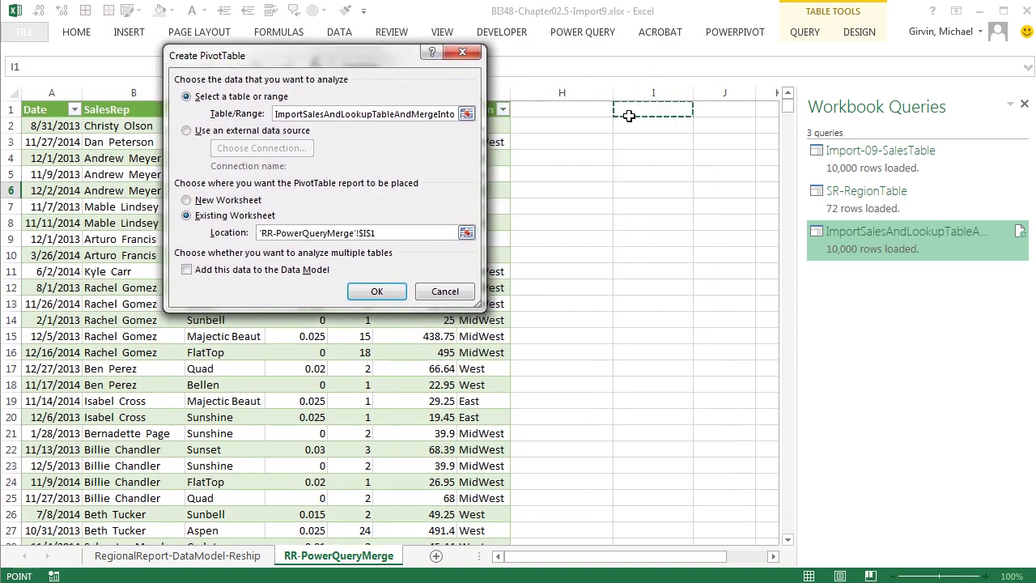
{"action": "left_click", "coordinate": [379, 292]}
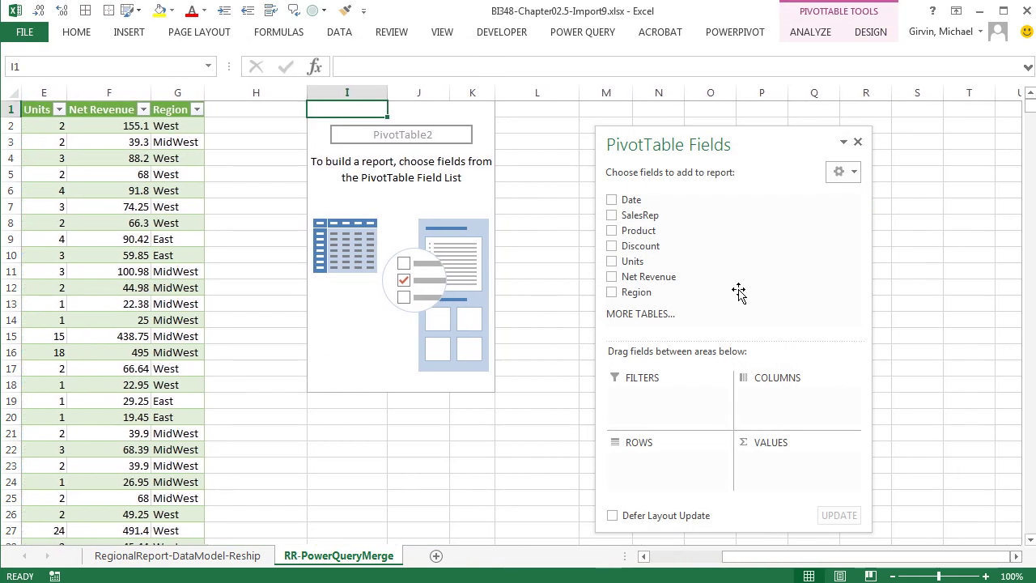
- Put Region in rows and Net Revenue in values, using tabular report layout
{"action": "left_click_drag", "start_coordinate": [630, 294], "coordinate": [713, 461]}
{"action": "left_click_drag", "start_coordinate": [675, 280], "coordinate": [797, 478]}
{"action": "left_click", "coordinate": [881, 32]}
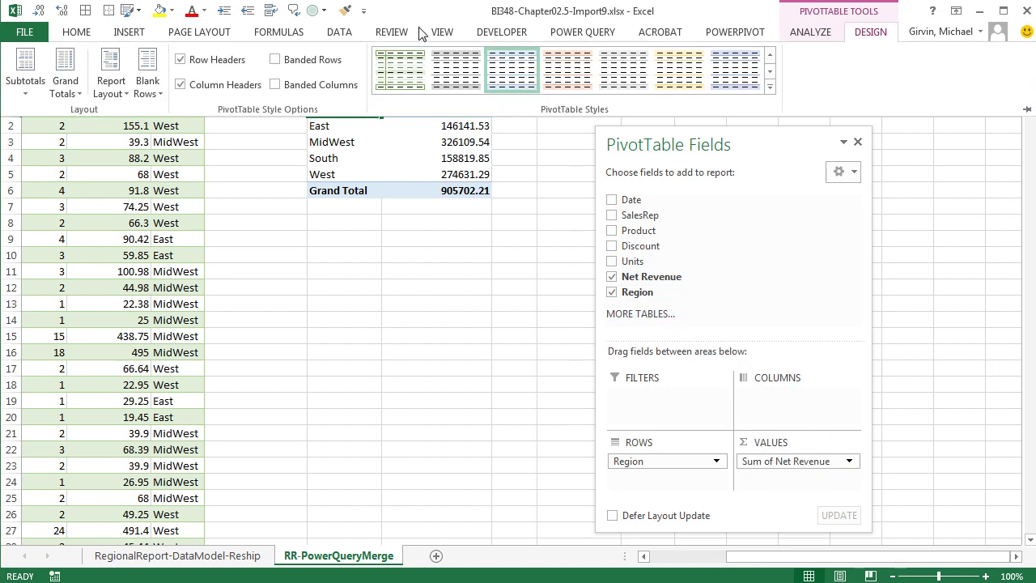
{"action": "left_click", "coordinate": [111, 81]}
{"action": "left_click", "coordinate": [156, 189]}
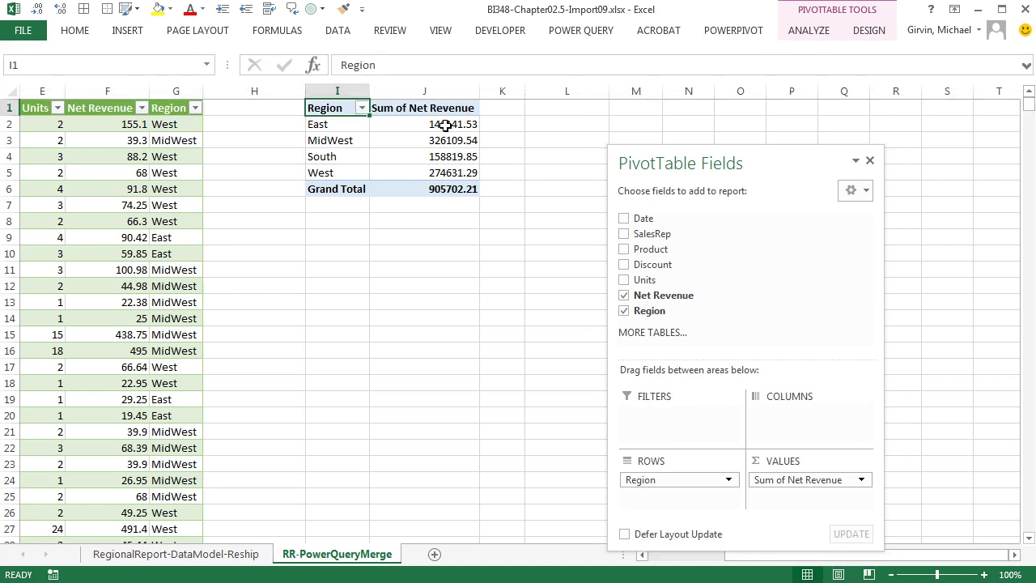
- Format the Sum of Net Revenue values as Currency
{"action": "right_click", "coordinate": [446, 126]}
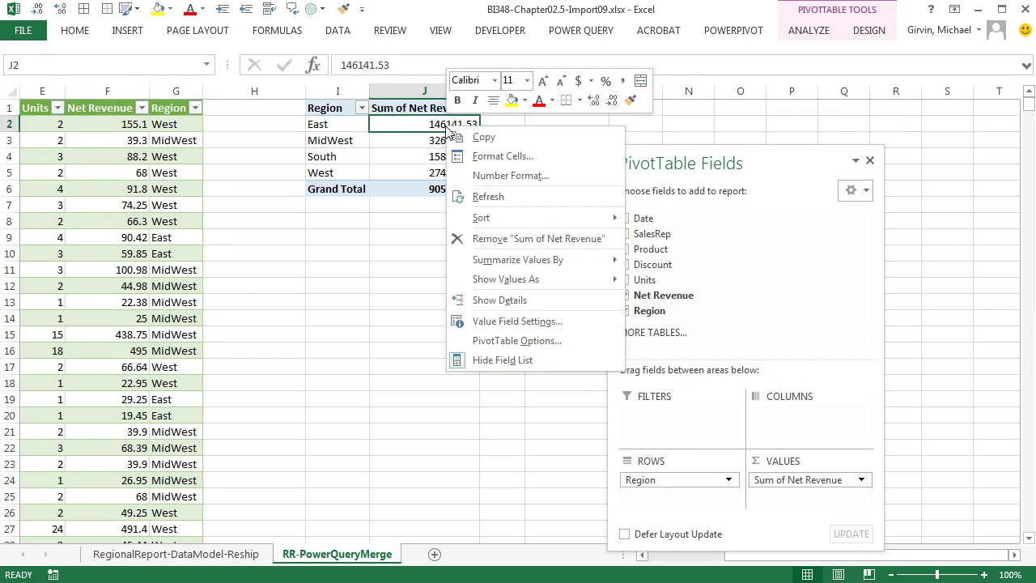
{"action": "left_click", "coordinate": [491, 176]}
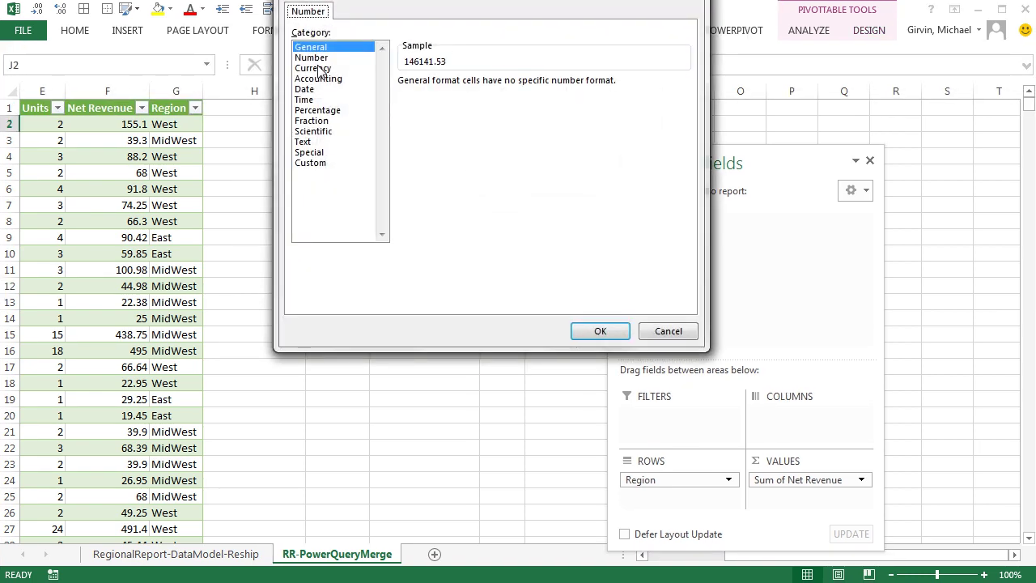
{"action": "left_click", "coordinate": [313, 68]}
{"action": "left_click_drag", "start_coordinate": [360, 4], "coordinate": [353, 106]}
{"action": "left_click", "coordinate": [584, 426]}
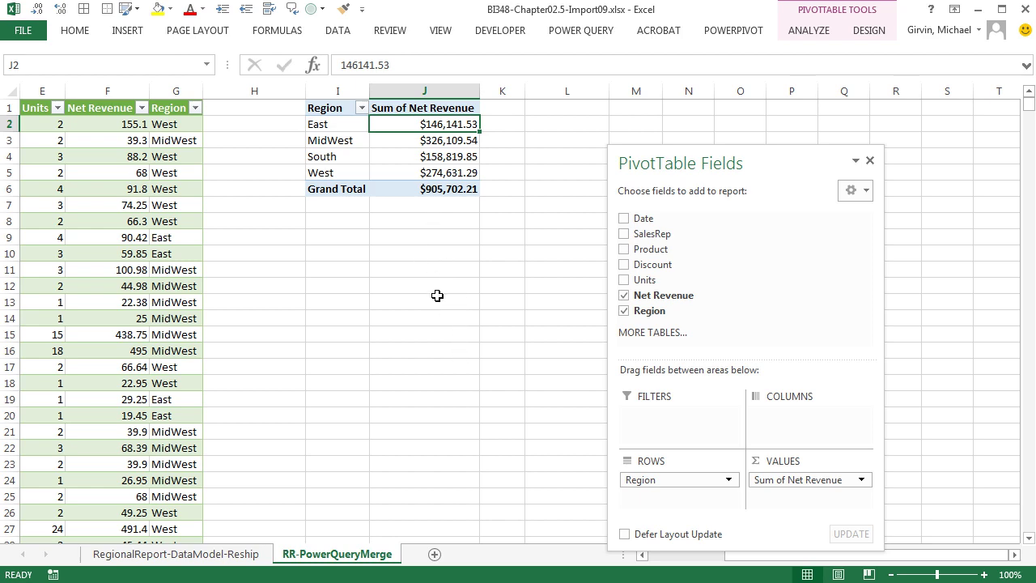
- Compare this pivot with RegionalReport-DataModel-Reship's ($905,702.21 total each), then show POWERPIVOT
{"action": "left_click", "coordinate": [212, 554]}
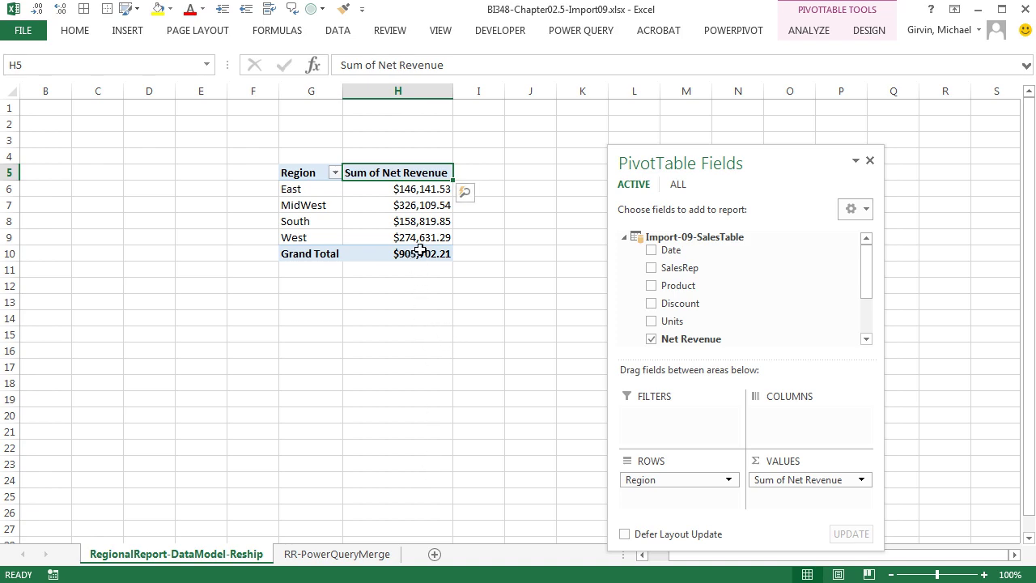
{"action": "left_click", "coordinate": [355, 554]}
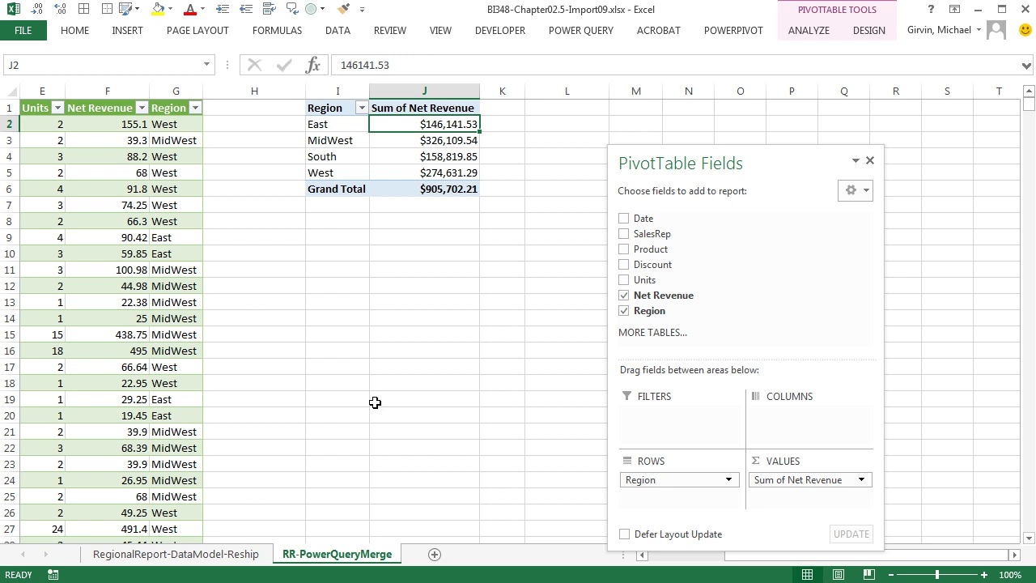
{"action": "left_click", "coordinate": [734, 30]}
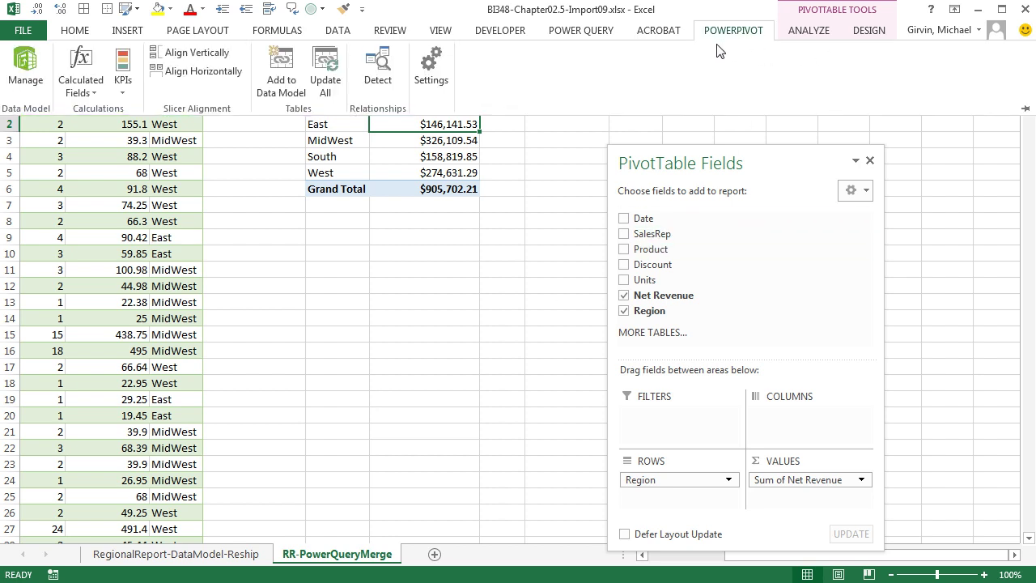